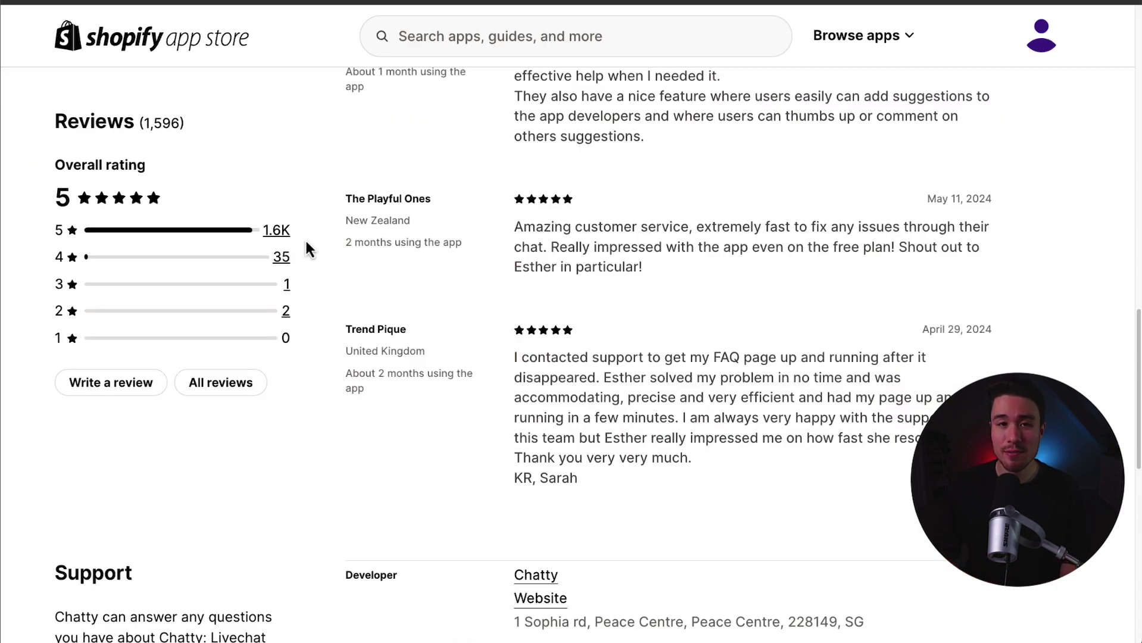
Step: Scroll back up through the Chatty: Livechat & Helpdesk listing to review it
{"action": "scroll", "coordinate": [305, 239], "scroll_direction": "up", "scroll_amount": 10}
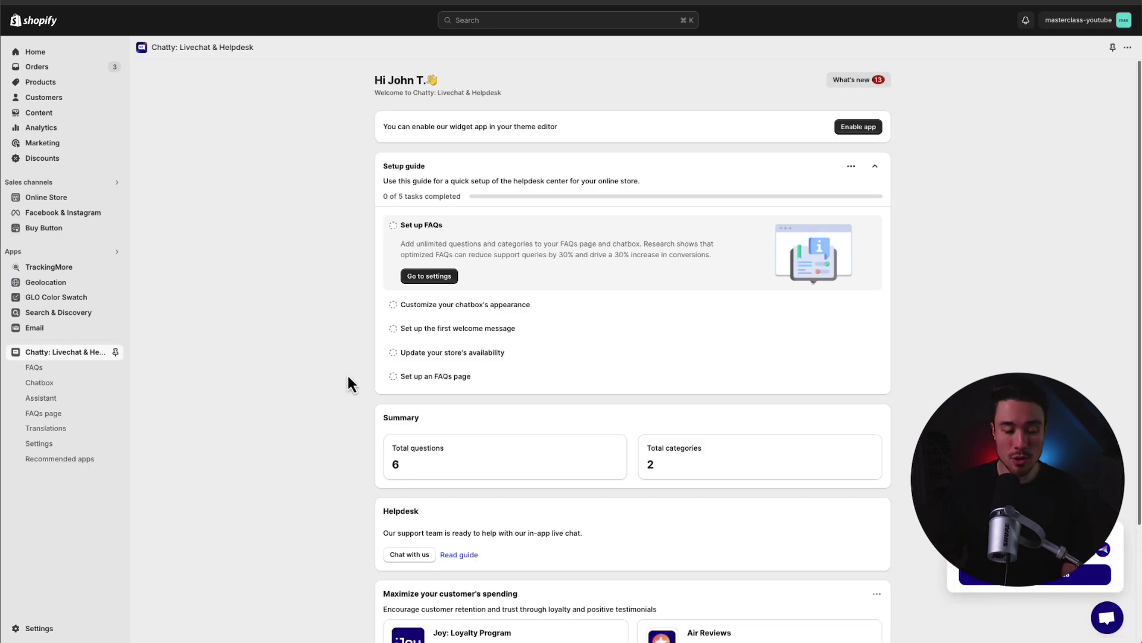
Step: Zoom the dashboard in and open the FAQs settings from the Set up FAQs task
{"action": "key", "text": "ctrl+plus"}
{"action": "scroll", "coordinate": [309, 312], "scroll_direction": "down", "scroll_amount": 1}
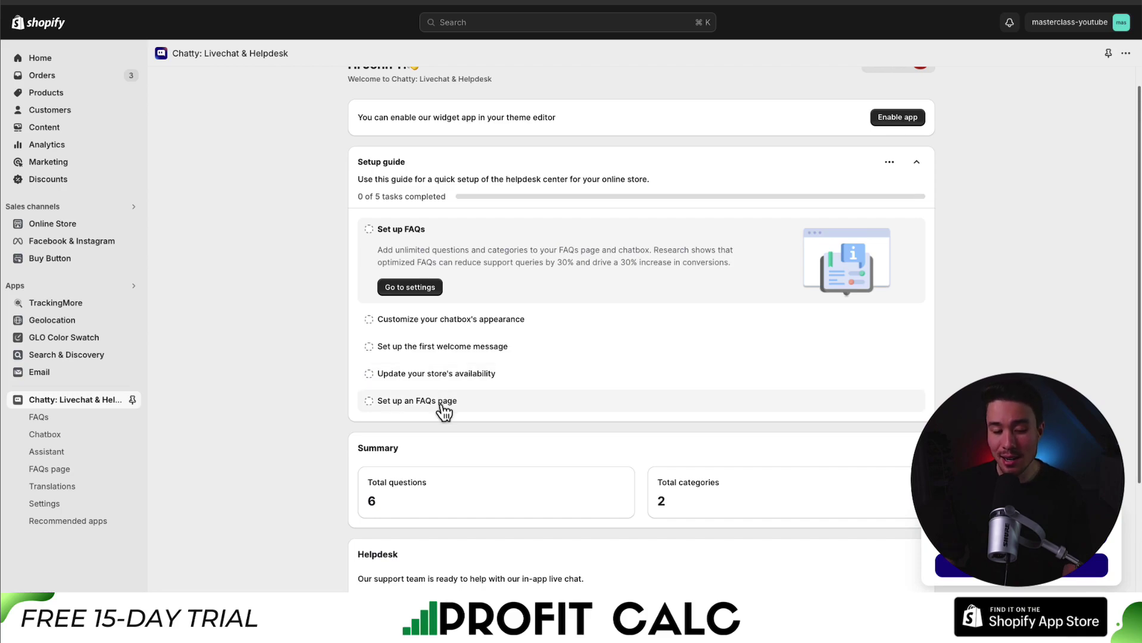
{"action": "left_click", "coordinate": [396, 288]}
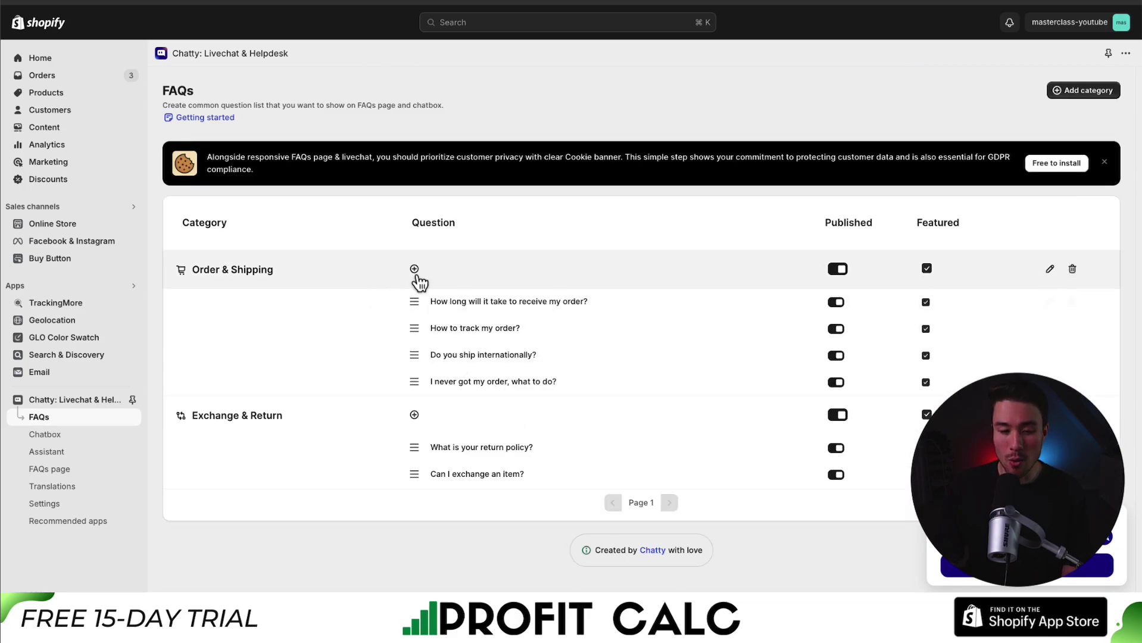
Step: Inspect the 'How long will it take' delivery answer and close the editor unchanged
{"action": "key", "text": "super+plus"}
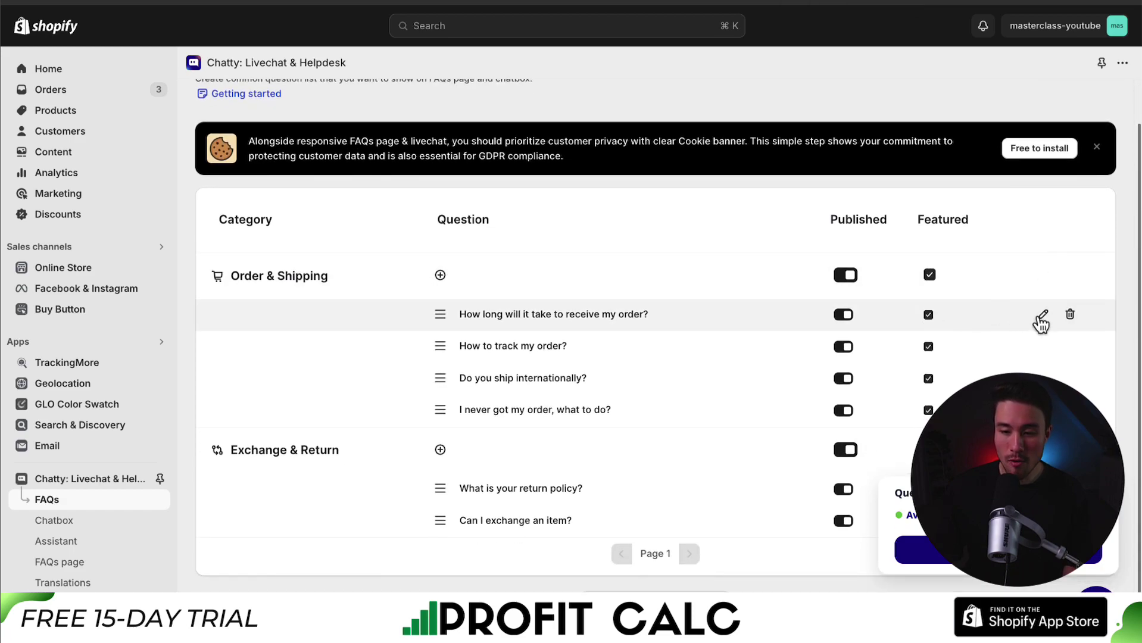
{"action": "left_click", "coordinate": [1042, 316]}
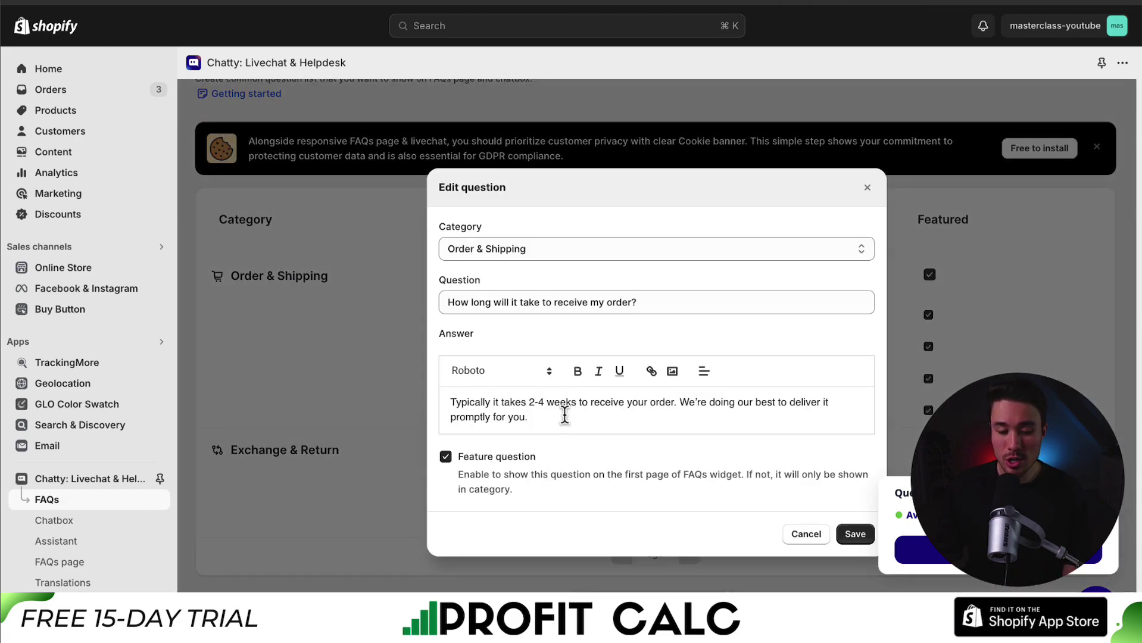
{"action": "left_click", "coordinate": [564, 415]}
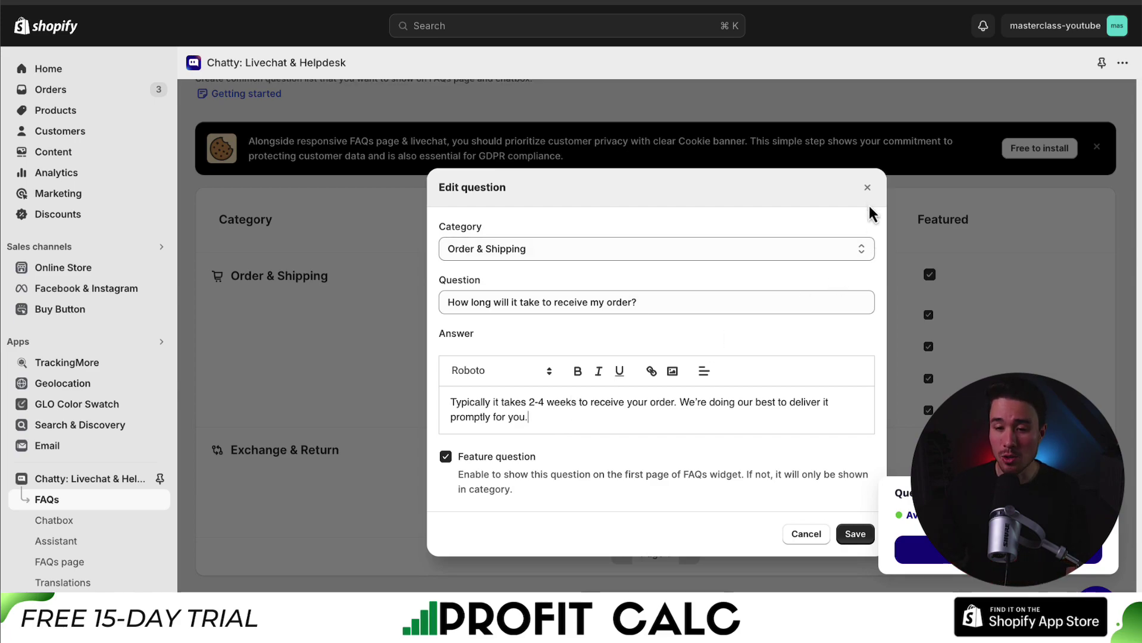
{"action": "left_click", "coordinate": [867, 187]}
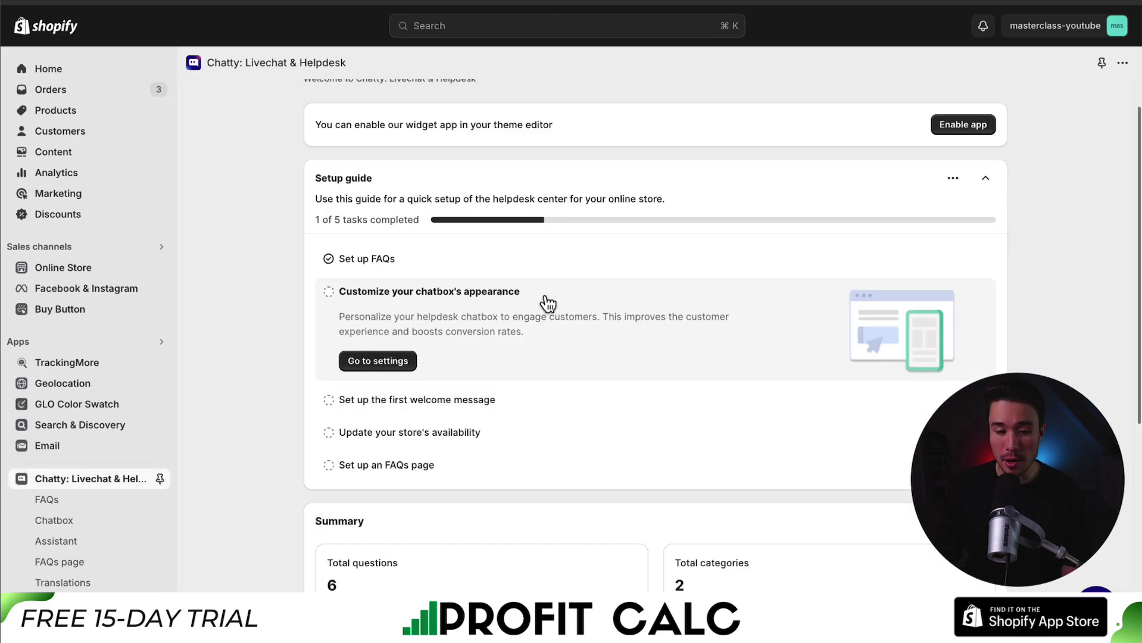
Step: Go to the chatbox appearance settings and turn on Display chatbox
{"action": "left_click", "coordinate": [364, 369]}
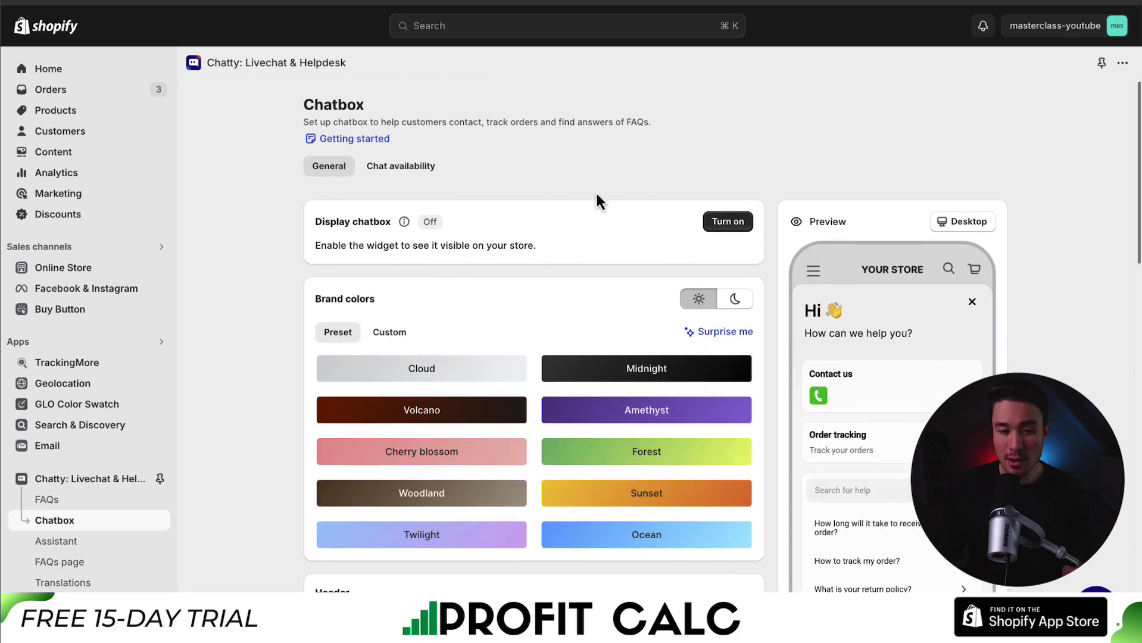
{"action": "scroll", "coordinate": [107, 413], "scroll_direction": "down", "scroll_amount": 2}
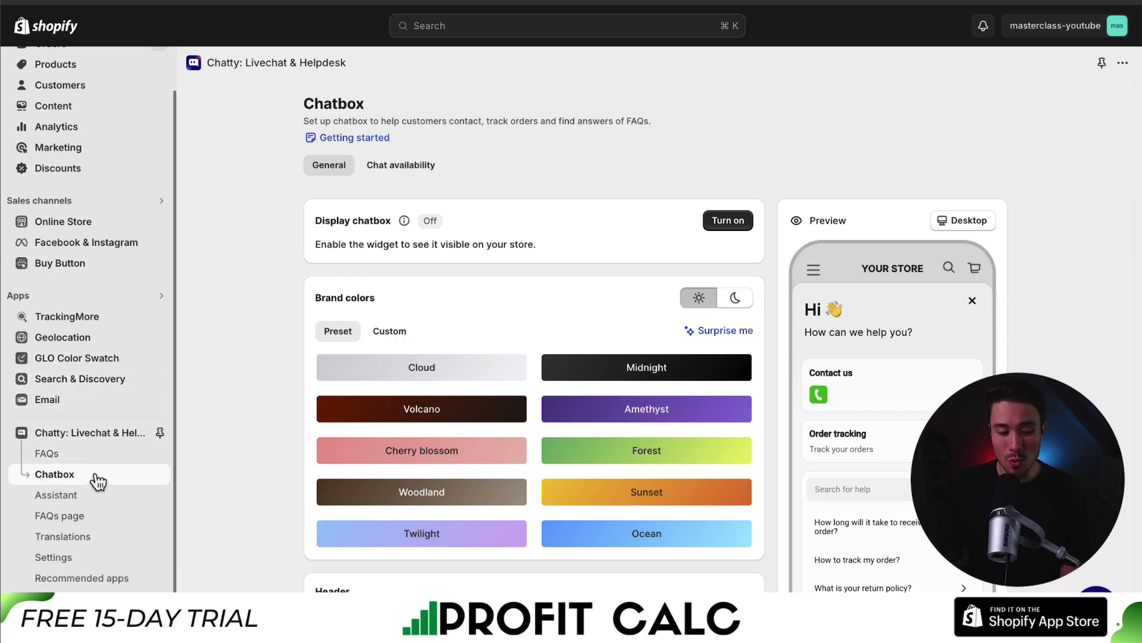
{"action": "scroll", "coordinate": [575, 241], "scroll_direction": "down", "scroll_amount": 1}
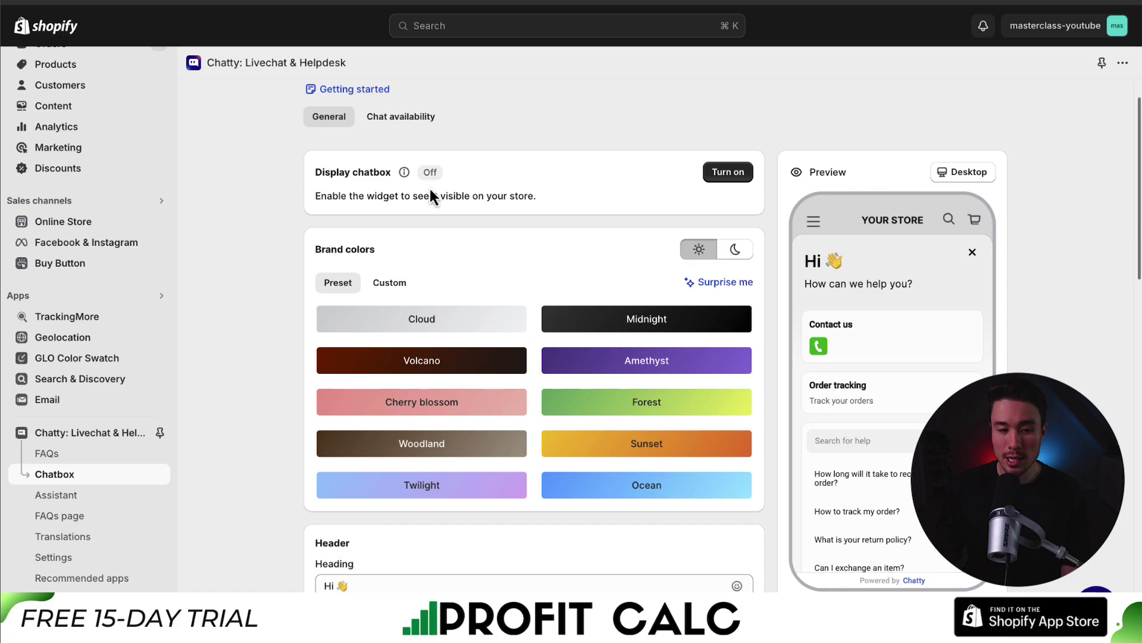
{"action": "left_click_drag", "start_coordinate": [324, 174], "coordinate": [380, 174]}
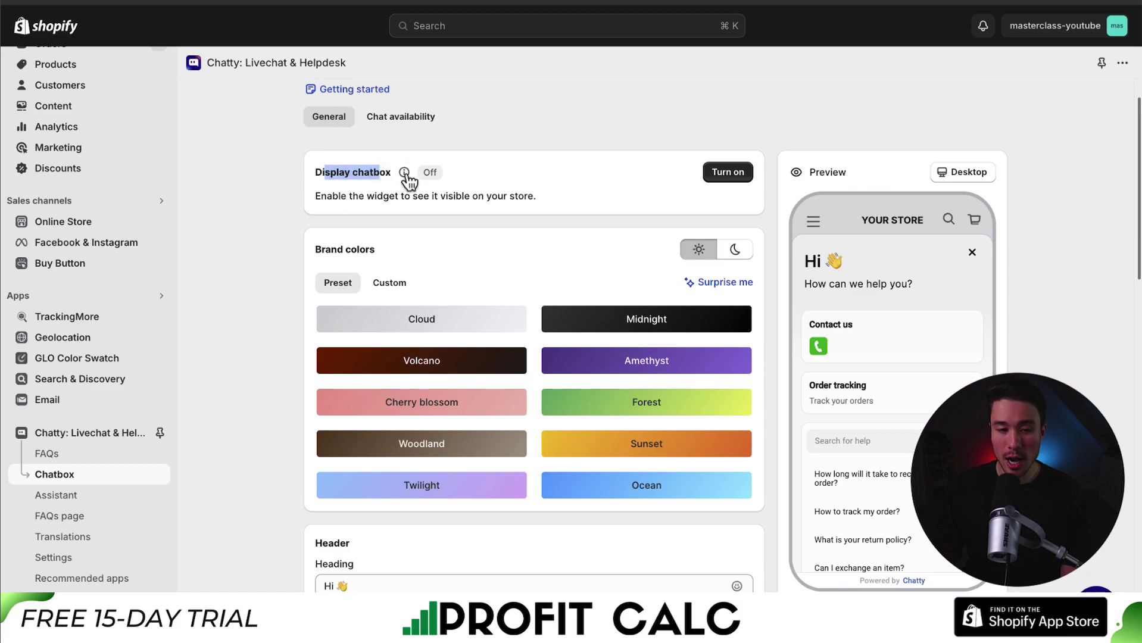
{"action": "left_click", "coordinate": [712, 174]}
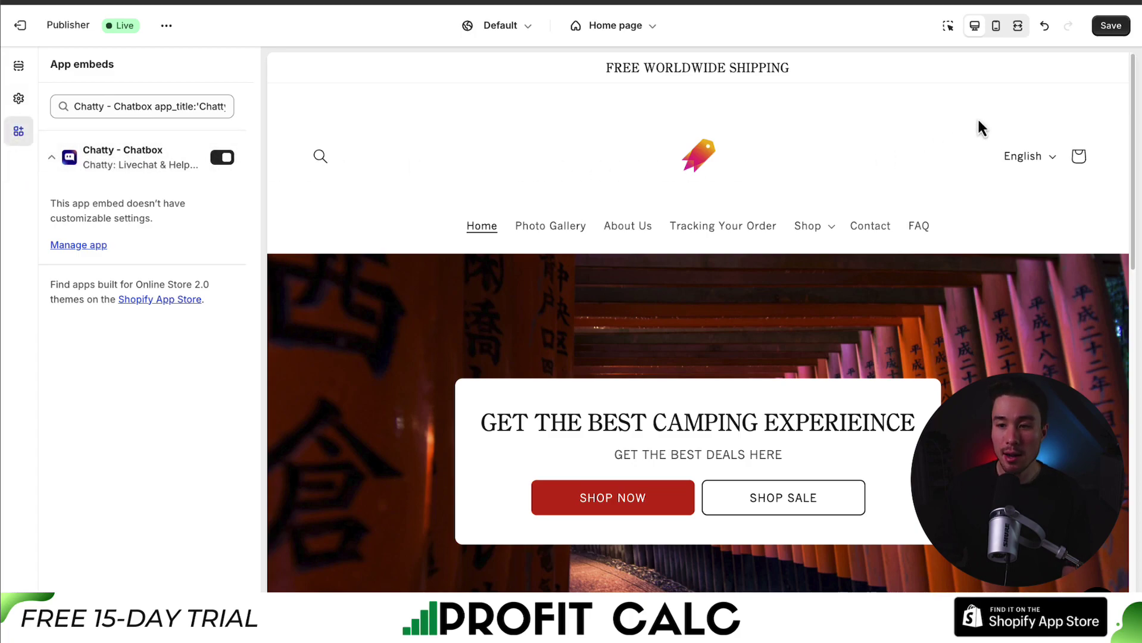
Step: Save the theme with the Chatty chatbox embed enabled, back in Chatbox settings
{"action": "left_click", "coordinate": [1110, 27]}
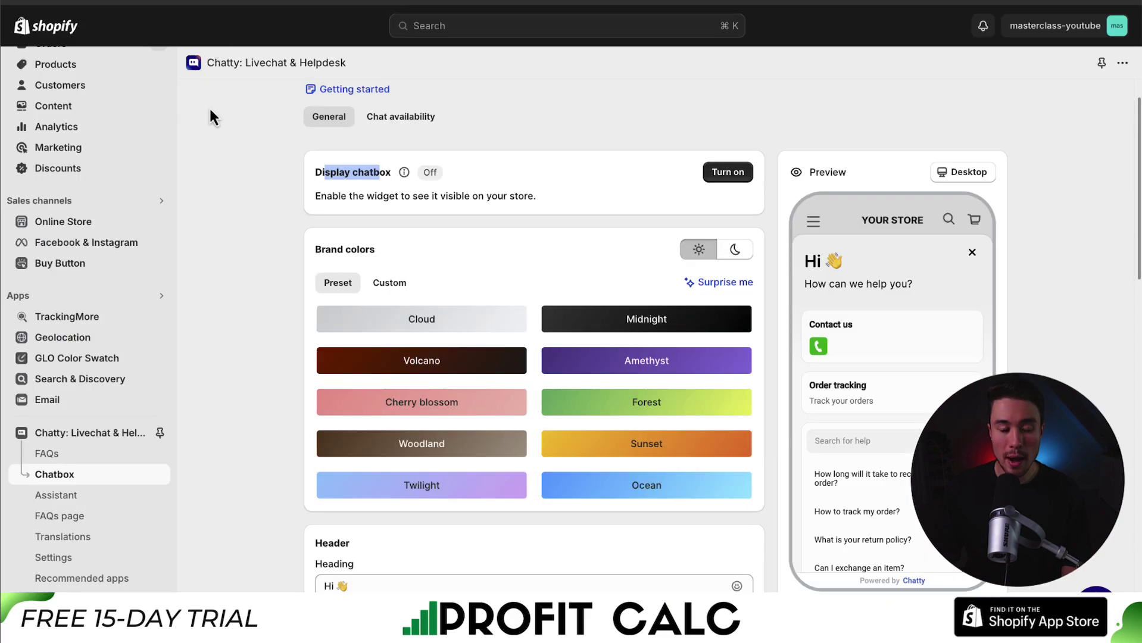
{"action": "left_click", "coordinate": [254, 246]}
{"action": "scroll", "coordinate": [268, 224], "scroll_direction": "up", "scroll_amount": 1}
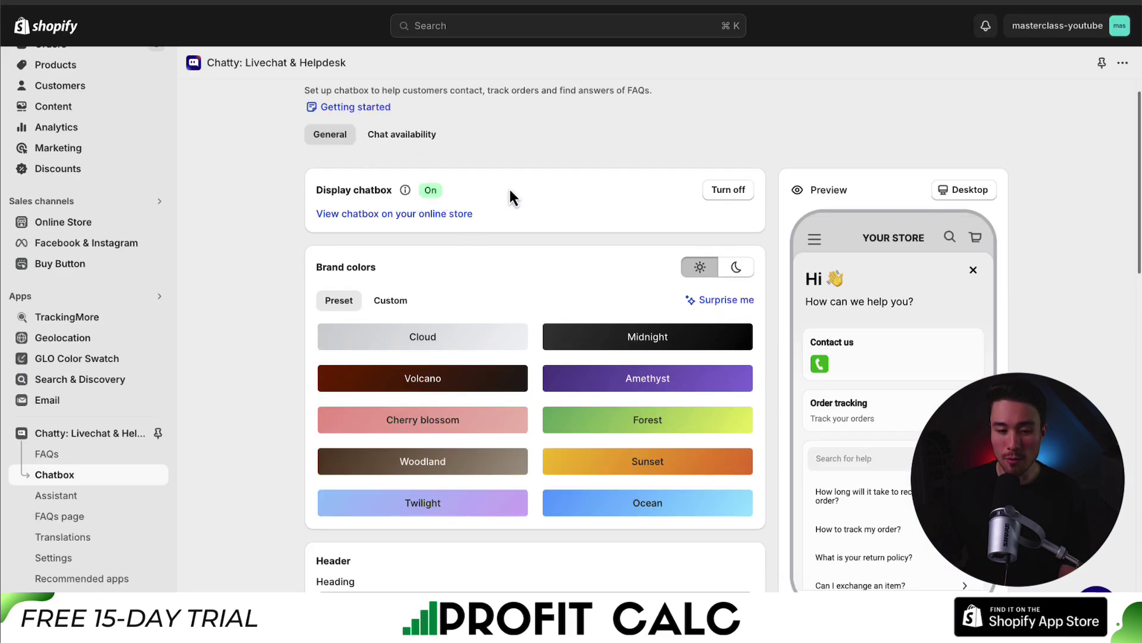
Step: Apply the Midnight brand colour preset to the chatbox
{"action": "scroll", "coordinate": [508, 188], "scroll_direction": "down", "scroll_amount": 2}
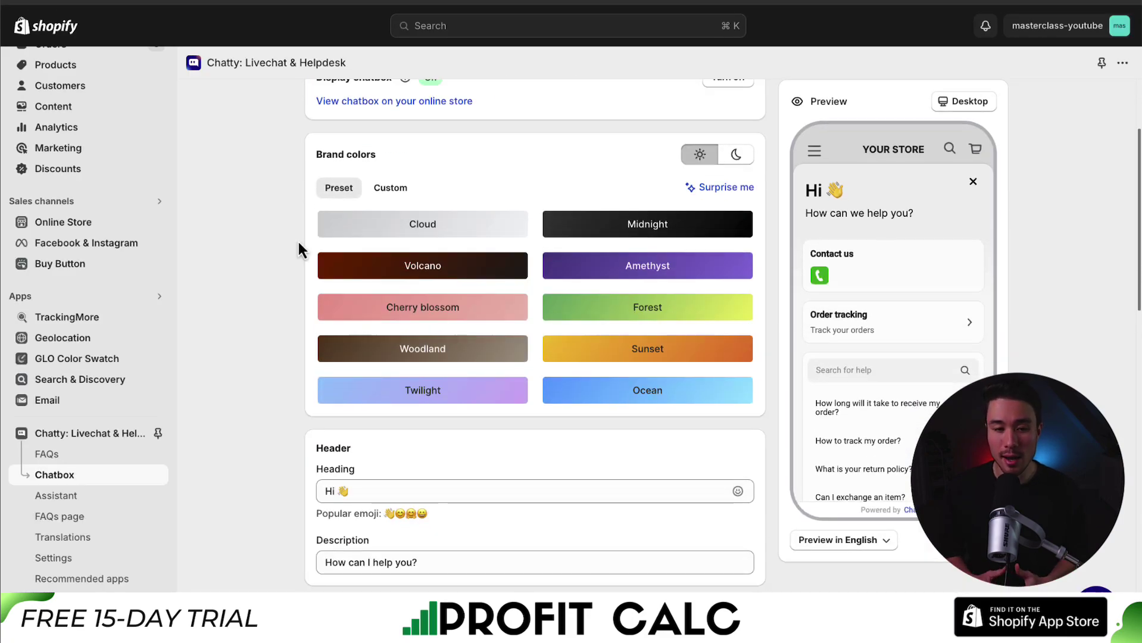
{"action": "left_click", "coordinate": [390, 189]}
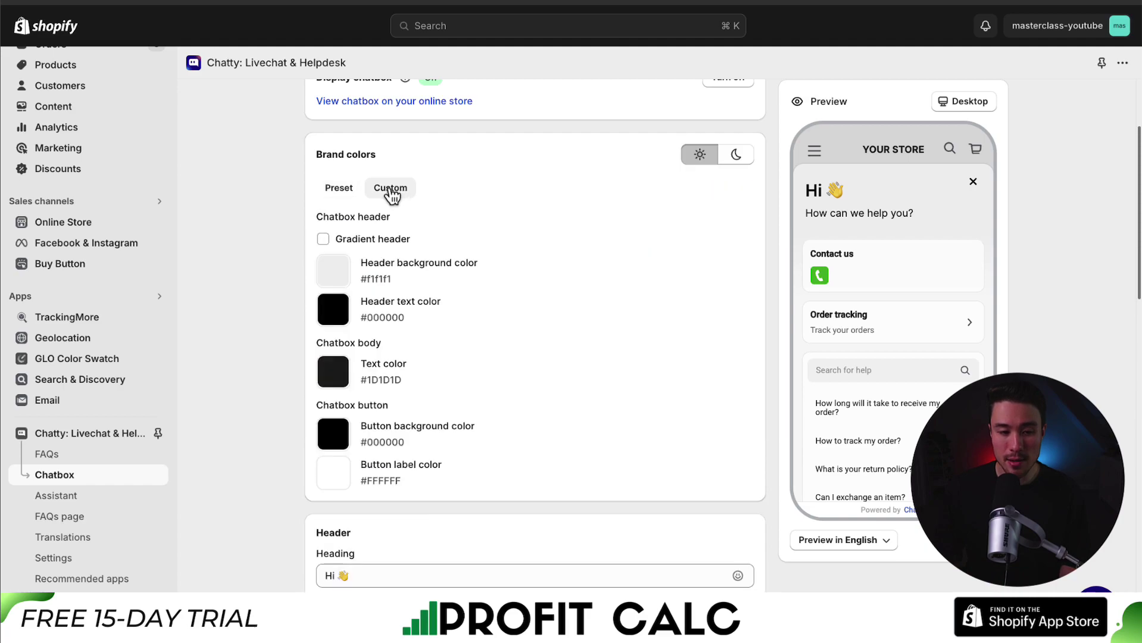
{"action": "left_click", "coordinate": [354, 189]}
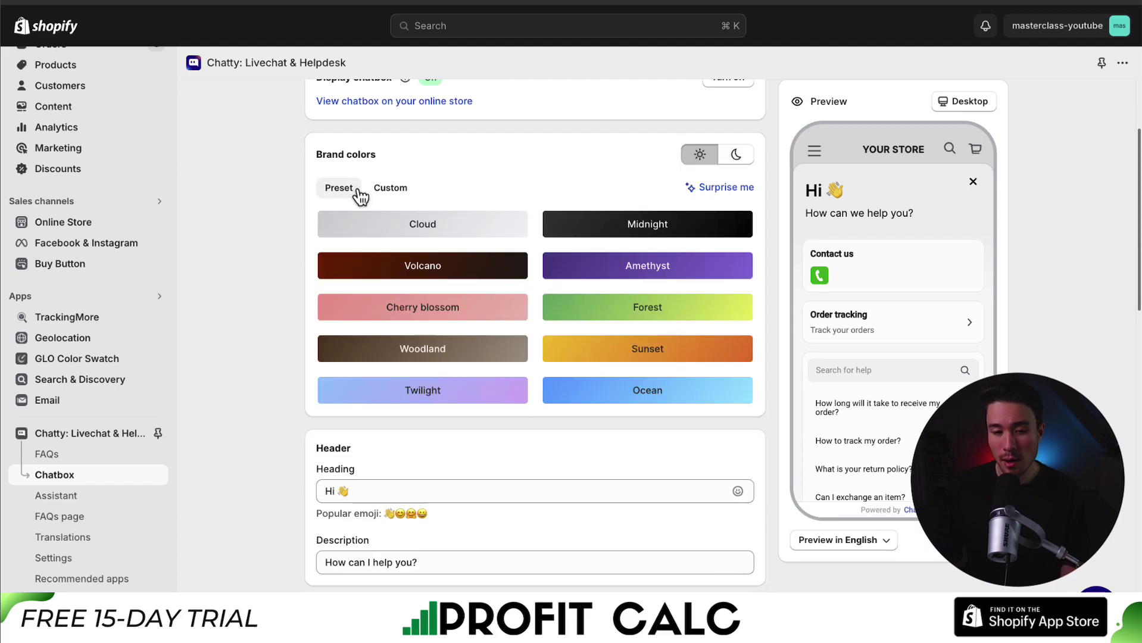
{"action": "left_click", "coordinate": [584, 235]}
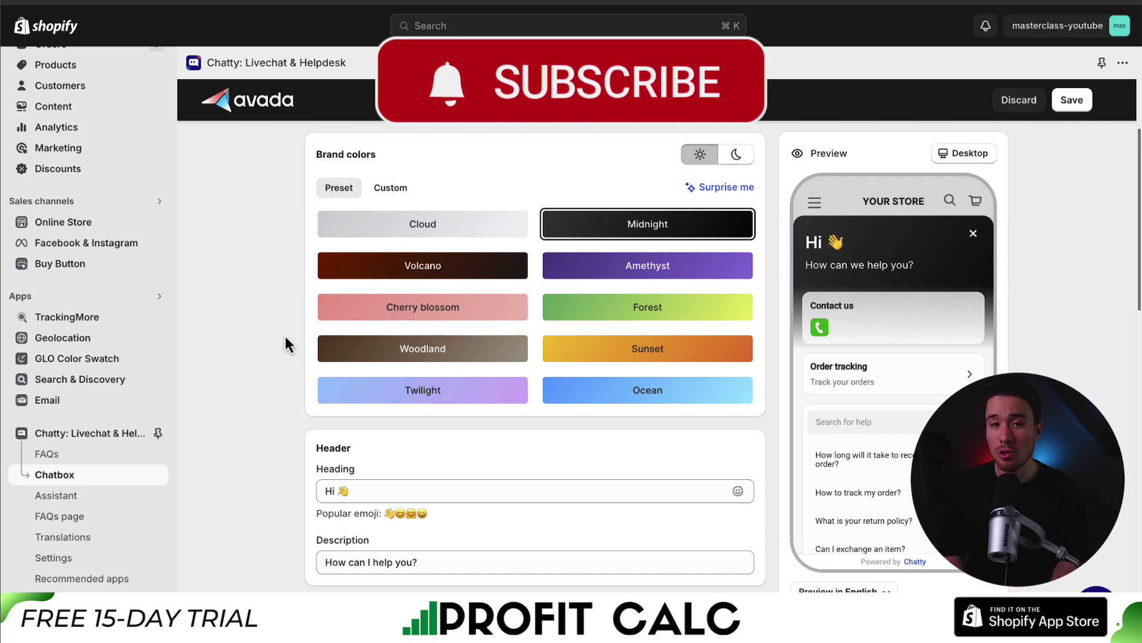
Step: Change the chatbox heading to 'Hi there 👋'
{"action": "scroll", "coordinate": [342, 310], "scroll_direction": "down", "scroll_amount": 3}
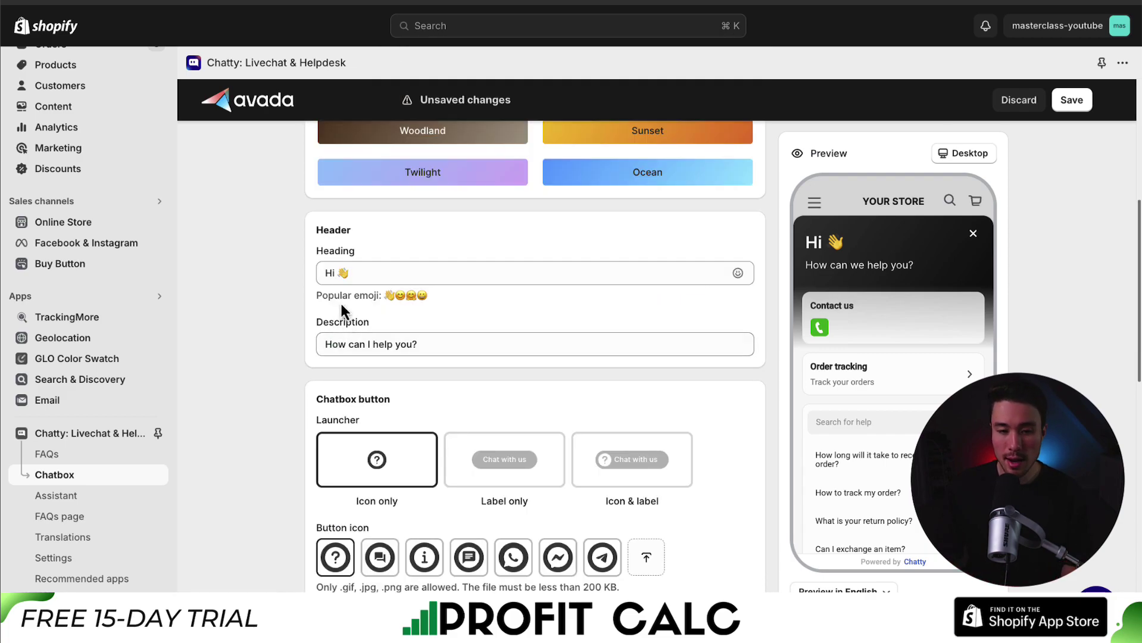
{"action": "left_click", "coordinate": [356, 274]}
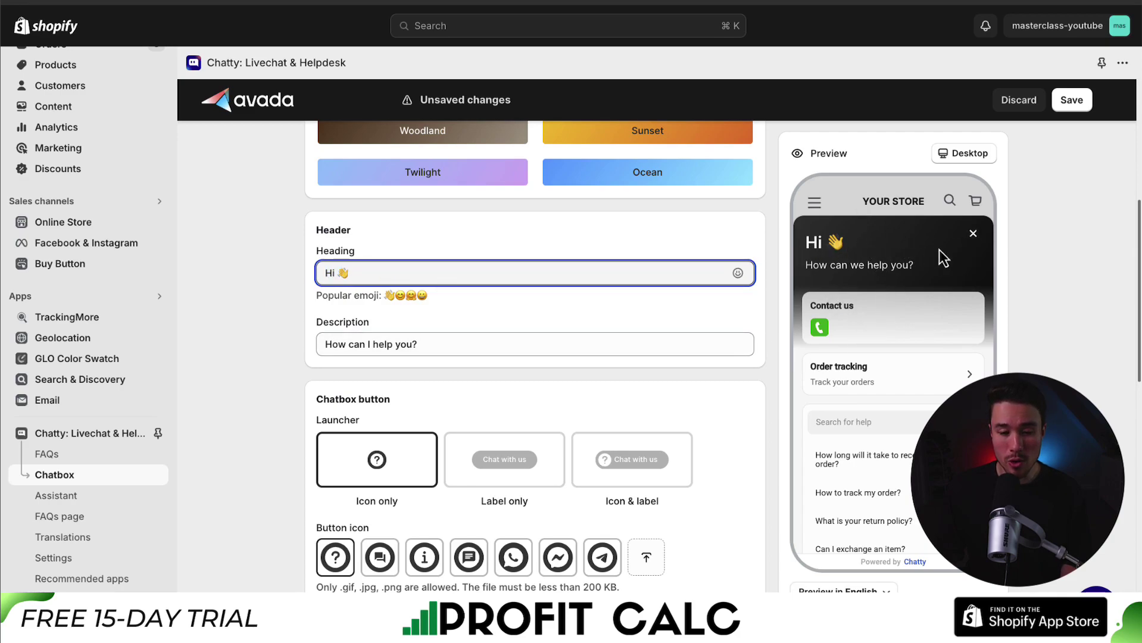
{"action": "left_click", "coordinate": [492, 342]}
{"action": "left_click", "coordinate": [369, 271]}
{"action": "type", "text": "there"}
{"action": "left_click", "coordinate": [410, 344]}
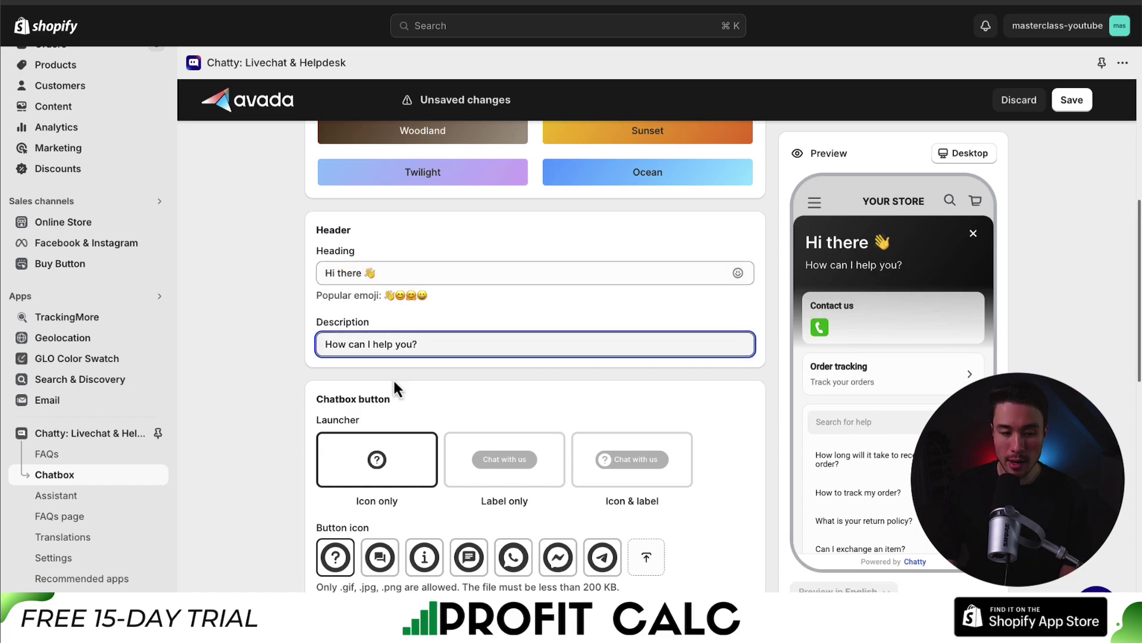
{"action": "scroll", "coordinate": [393, 388], "scroll_direction": "down", "scroll_amount": 4}
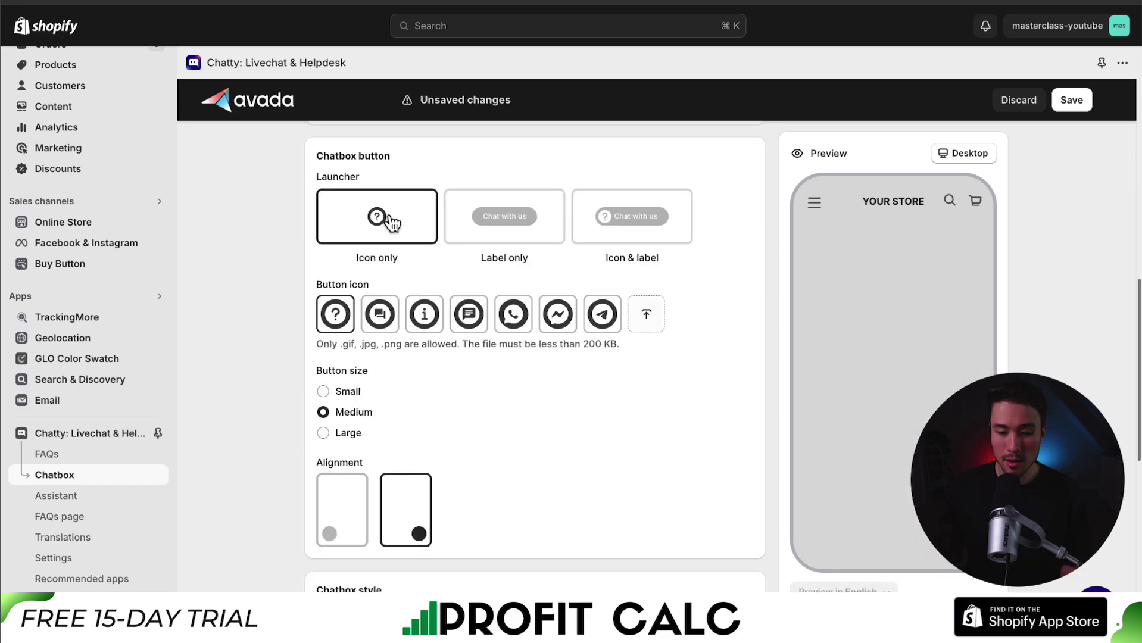
Step: Make the launcher an Icon & label button with the chat-bubble icon, Small size
{"action": "left_click", "coordinate": [498, 231]}
{"action": "left_click", "coordinate": [639, 231]}
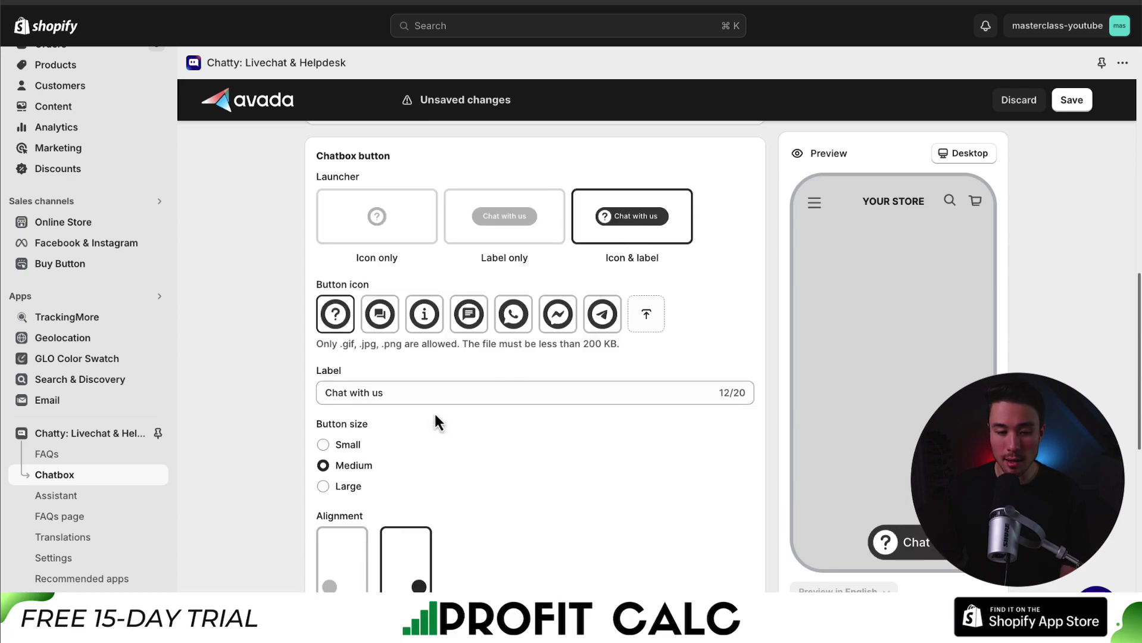
{"action": "left_click", "coordinate": [469, 320]}
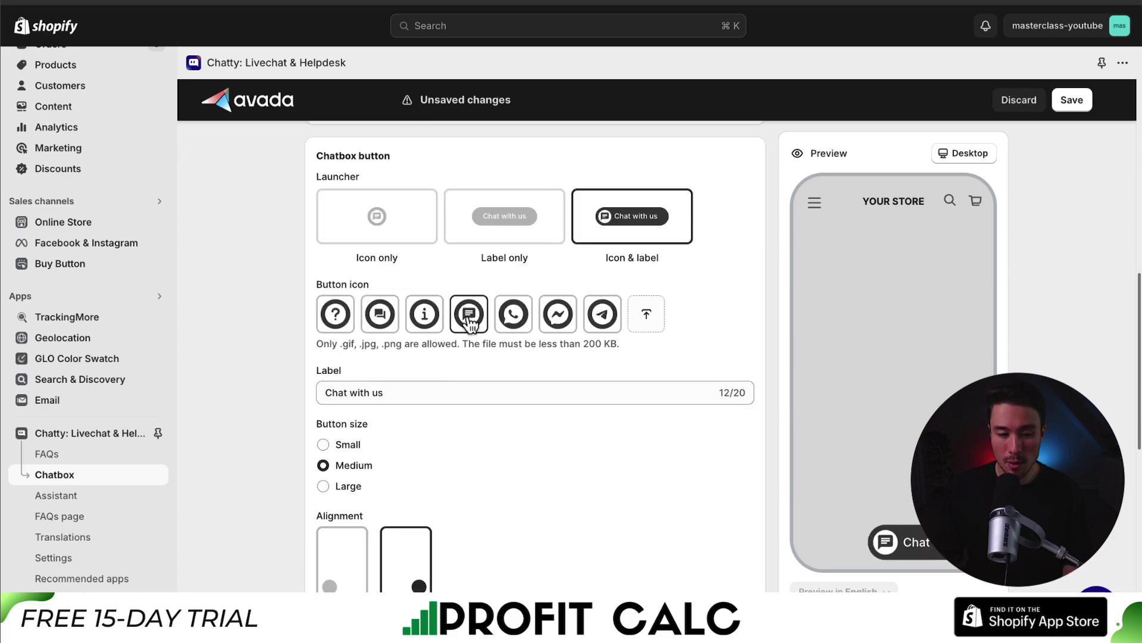
{"action": "scroll", "coordinate": [446, 312], "scroll_direction": "down", "scroll_amount": 6}
{"action": "scroll", "coordinate": [387, 321], "scroll_direction": "up", "scroll_amount": 2}
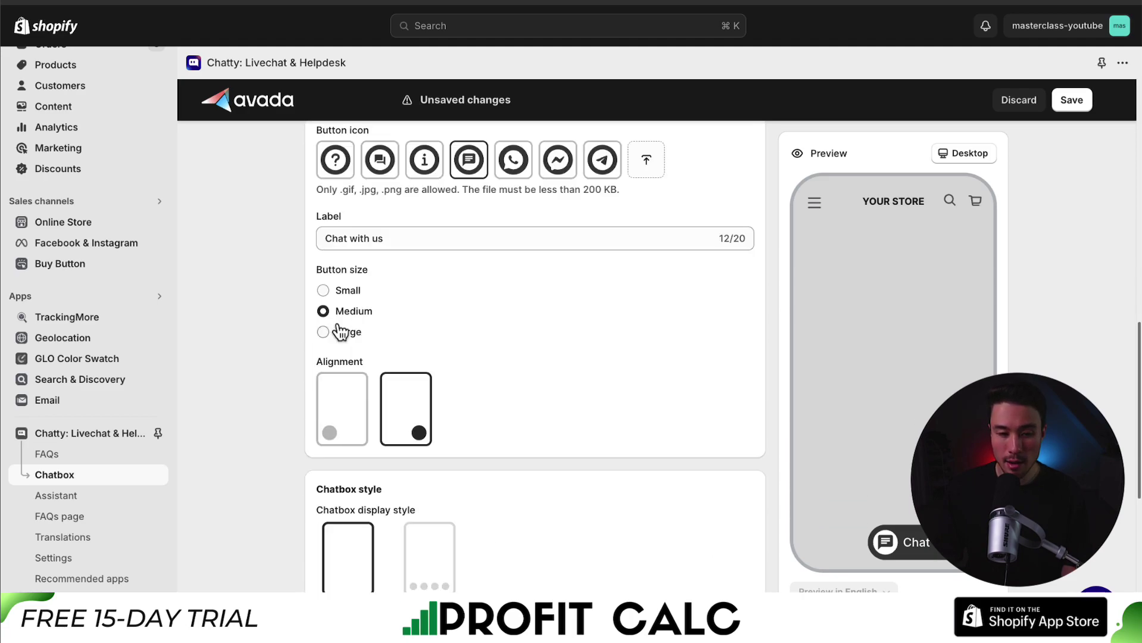
{"action": "left_click", "coordinate": [348, 293]}
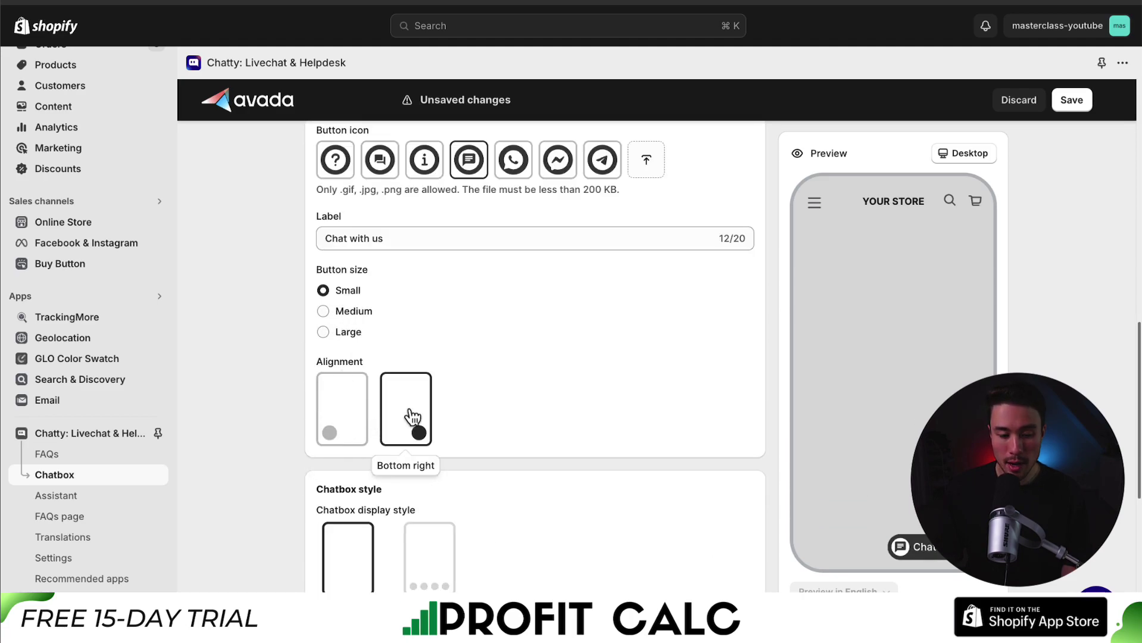
Step: Show navigation in the chatbox, keep the mobile ratio at 90%, and save the design
{"action": "scroll", "coordinate": [417, 431], "scroll_direction": "down", "scroll_amount": 4}
{"action": "left_click", "coordinate": [429, 438]}
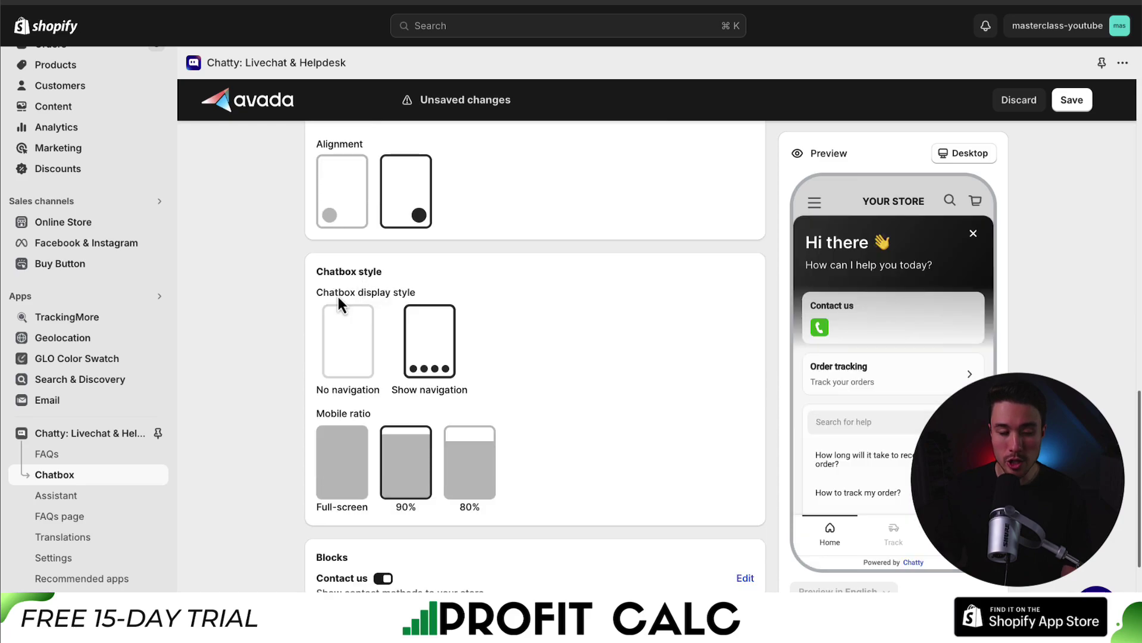
{"action": "scroll", "coordinate": [540, 403], "scroll_direction": "down", "scroll_amount": 3}
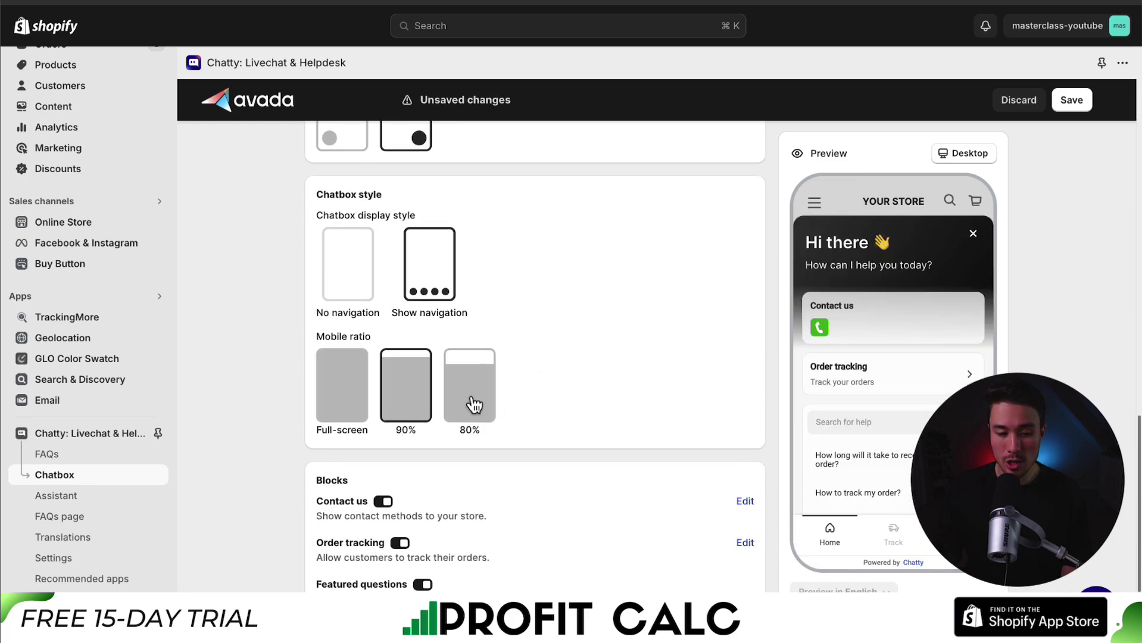
{"action": "left_click", "coordinate": [357, 384]}
{"action": "left_click", "coordinate": [408, 384]}
{"action": "left_click_drag", "start_coordinate": [316, 338], "coordinate": [372, 339]}
{"action": "scroll", "coordinate": [373, 339], "scroll_direction": "down", "scroll_amount": 3}
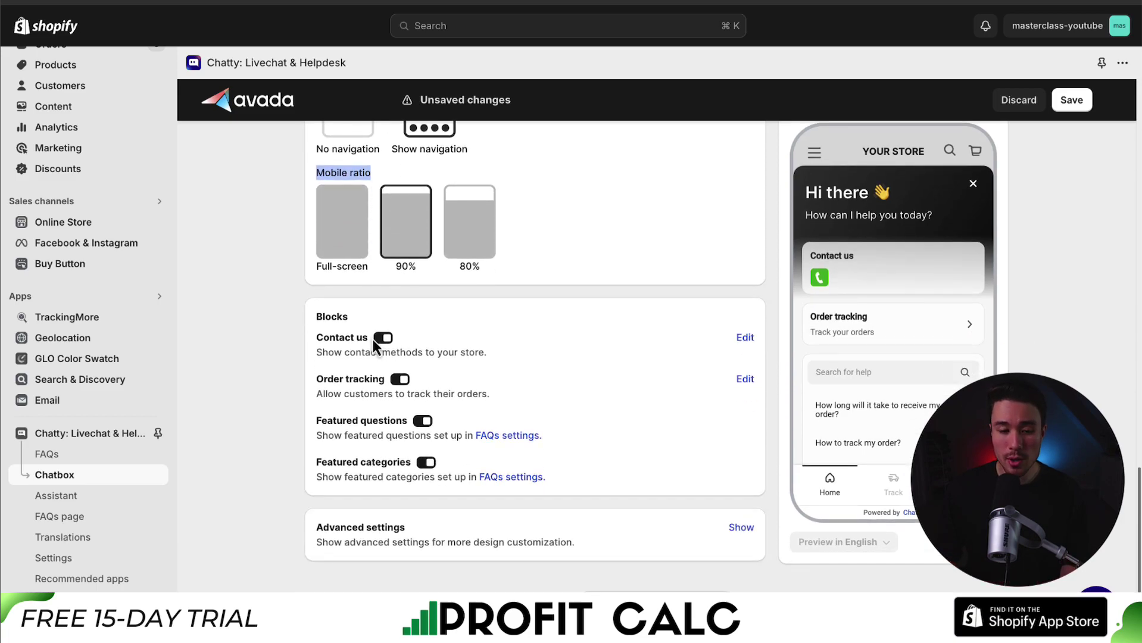
{"action": "left_click", "coordinate": [331, 333]}
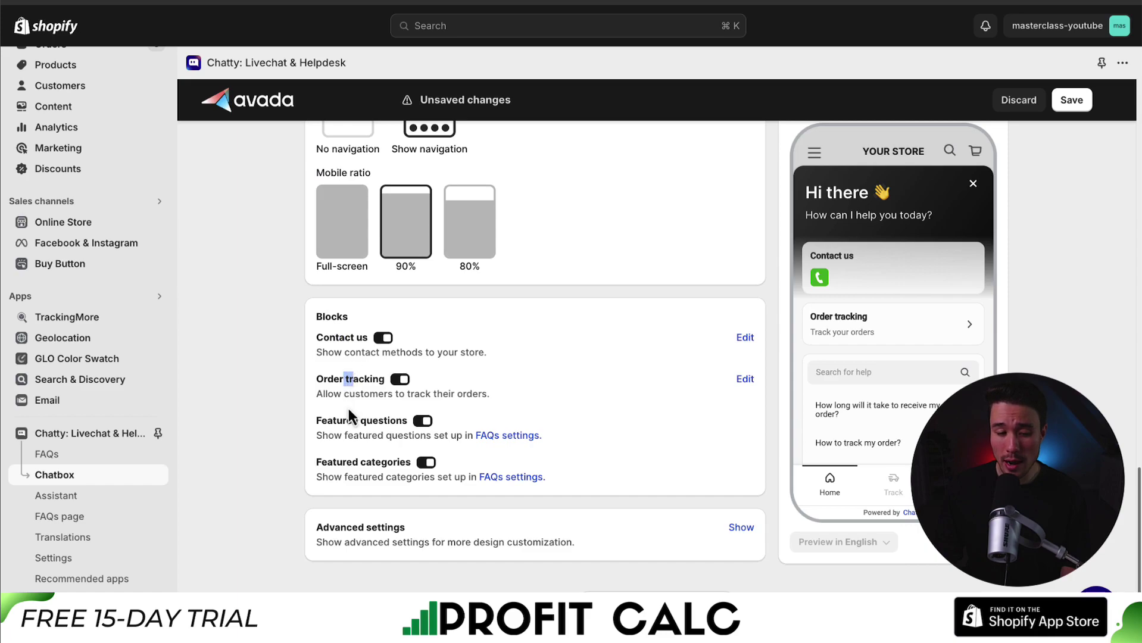
{"action": "left_click_drag", "start_coordinate": [343, 462], "coordinate": [386, 463]}
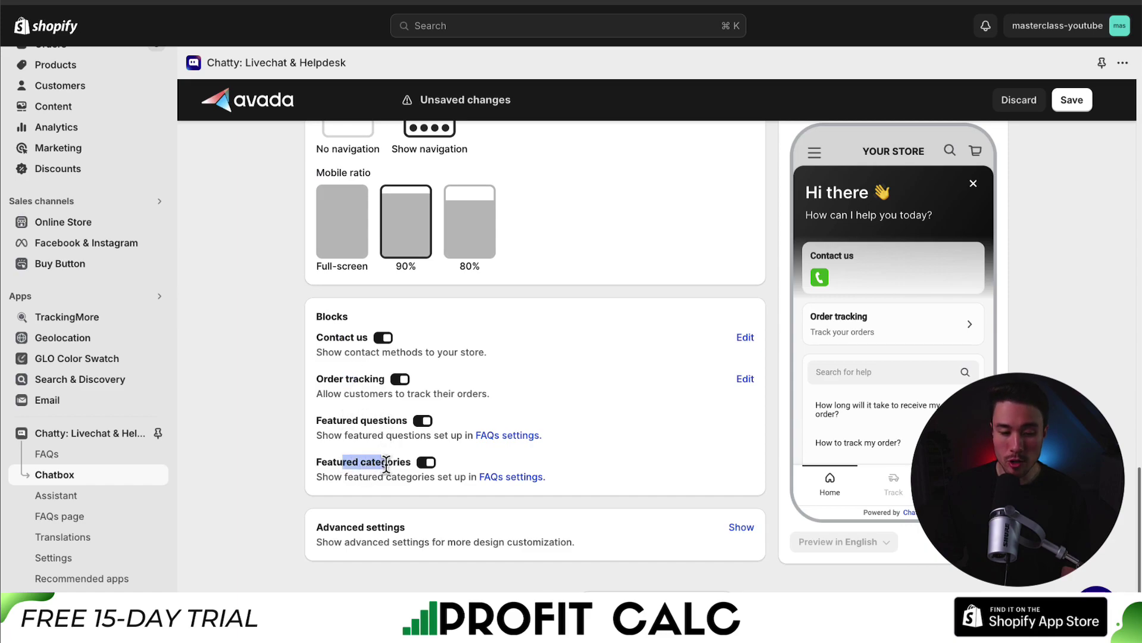
{"action": "left_click", "coordinate": [1085, 106]}
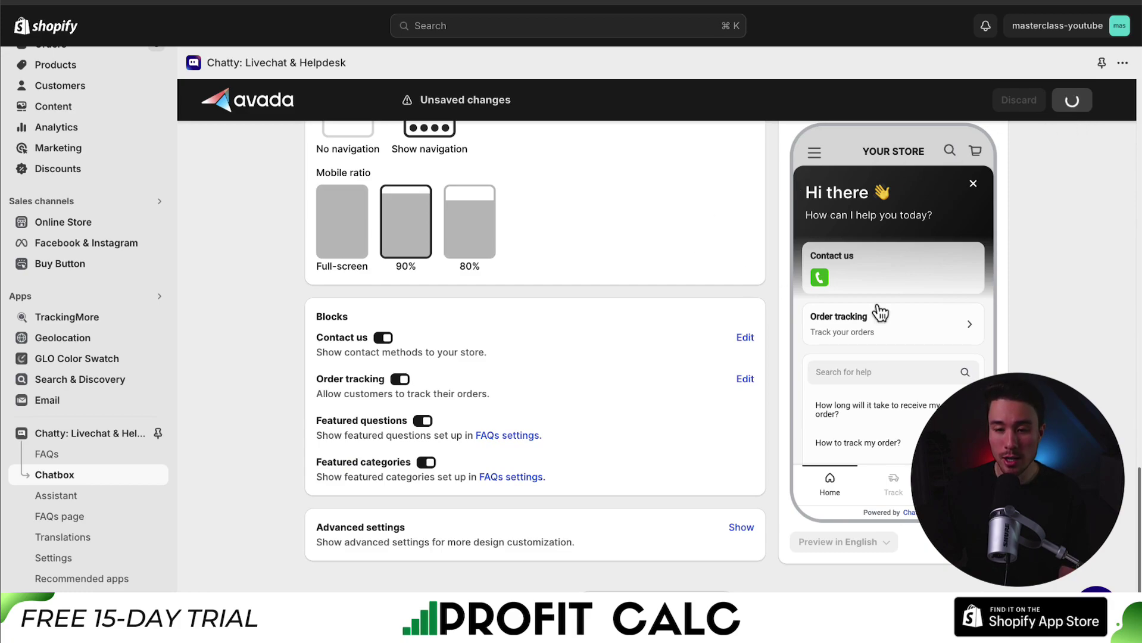
{"action": "left_click", "coordinate": [77, 435]}
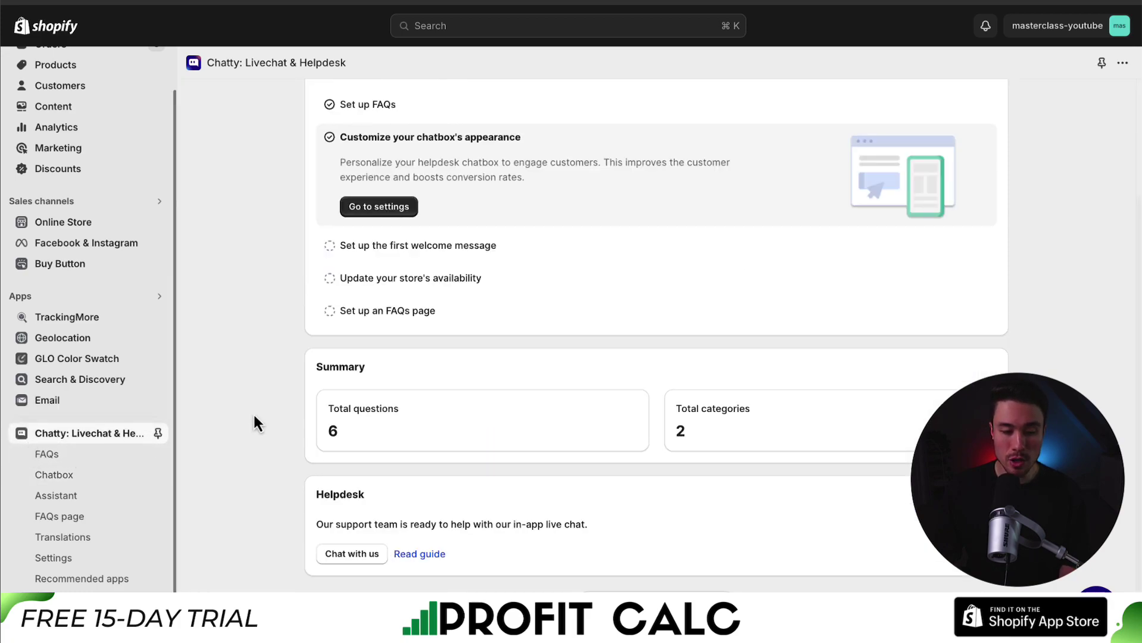
Step: Turn on the Welcome visitors popup in the welcome message settings
{"action": "left_click", "coordinate": [407, 392]}
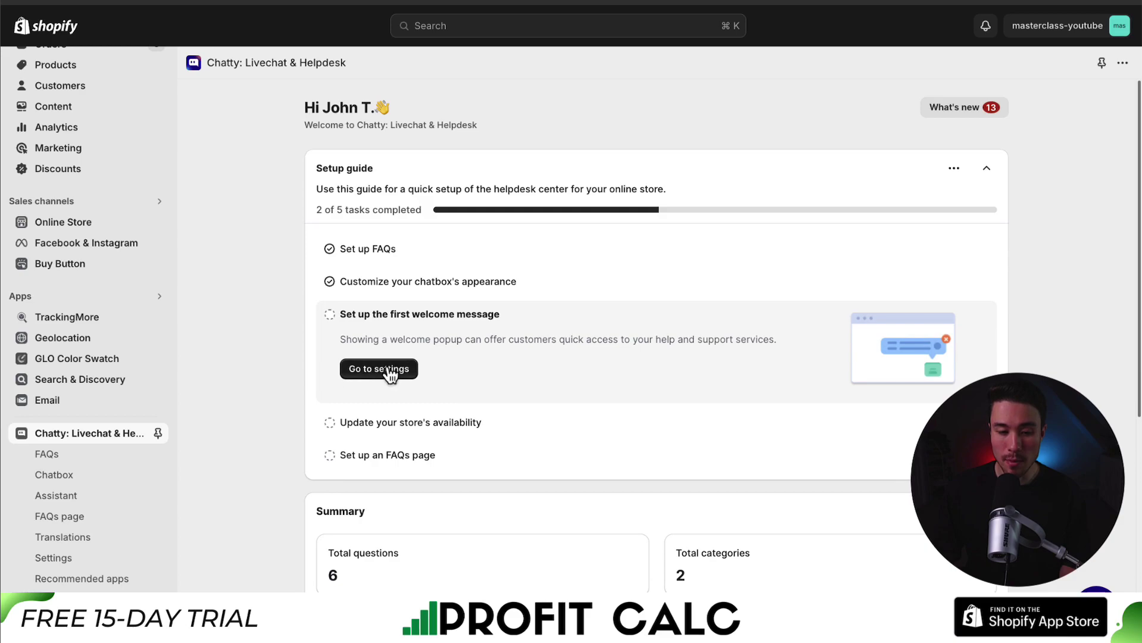
{"action": "left_click", "coordinate": [379, 369]}
{"action": "left_click_drag", "start_coordinate": [403, 189], "coordinate": [544, 190]}
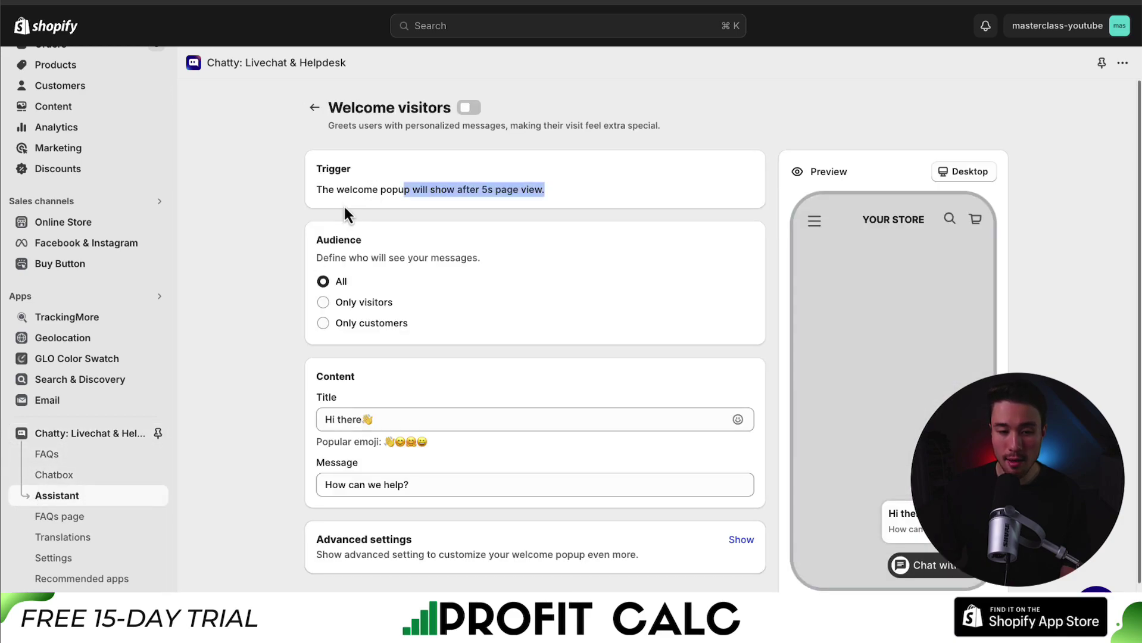
{"action": "left_click", "coordinate": [359, 201]}
{"action": "left_click_drag", "start_coordinate": [387, 195], "coordinate": [554, 193]}
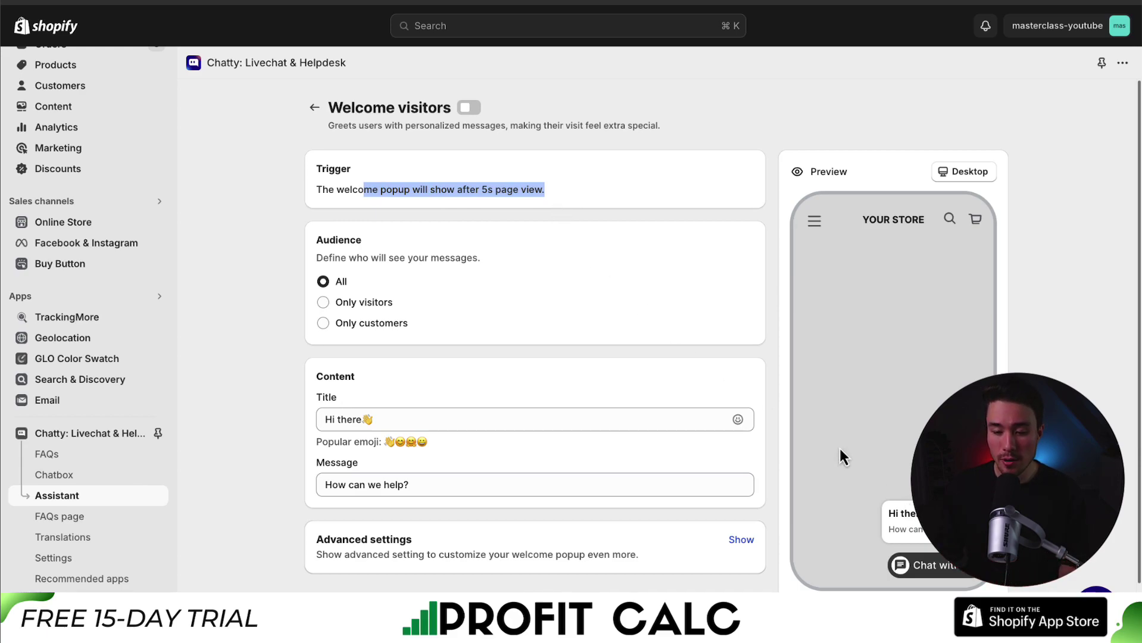
{"action": "left_click", "coordinate": [470, 108]}
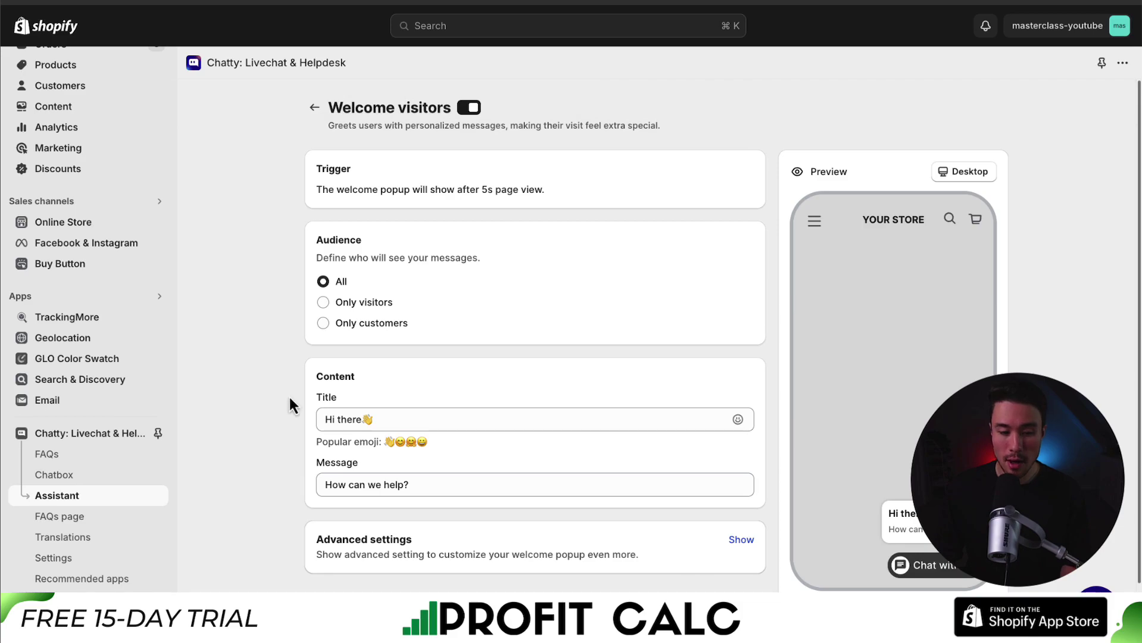
{"action": "left_click", "coordinate": [327, 418]}
{"action": "left_click", "coordinate": [119, 433]}
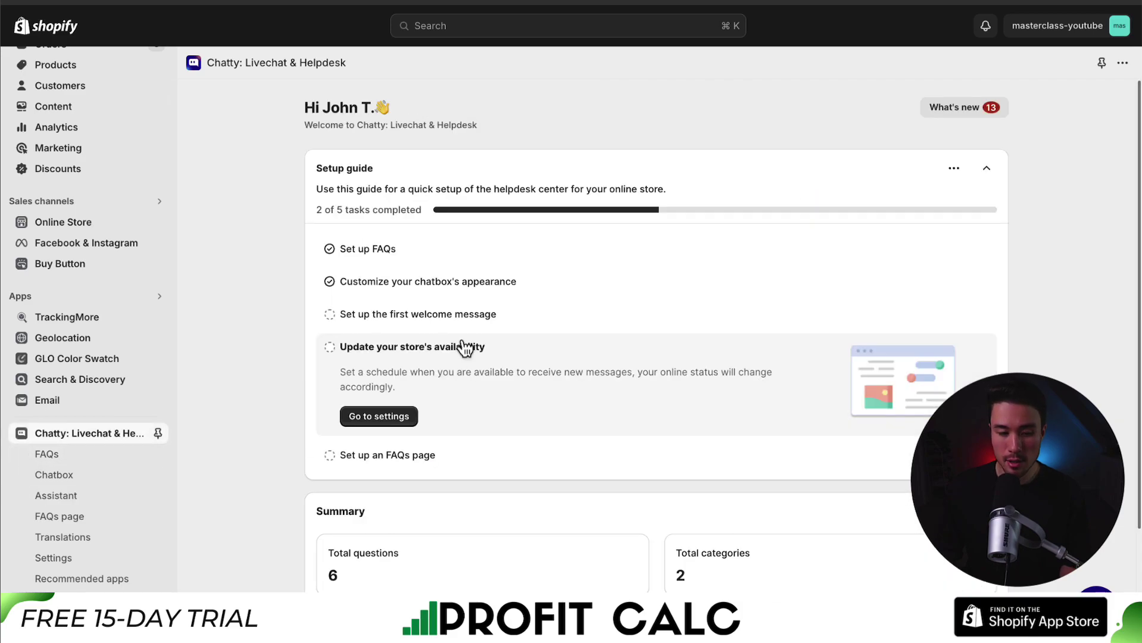
Step: Enable chat availability with Custom time hours, Monday–Friday 9:00 AM–5:00 PM, and save
{"action": "left_click", "coordinate": [378, 416]}
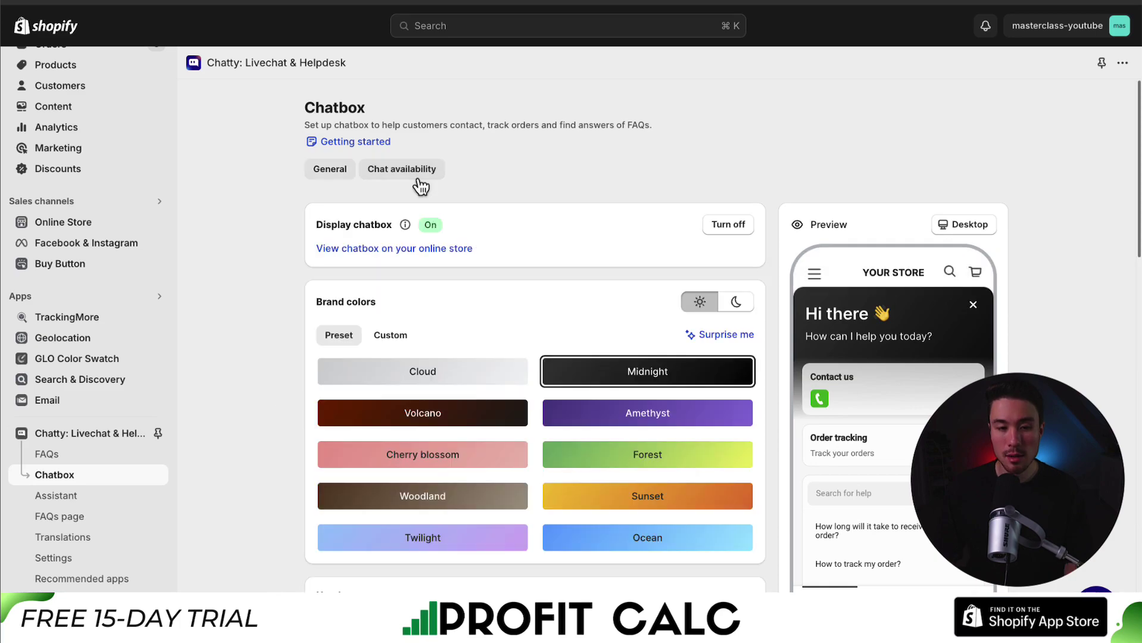
{"action": "left_click", "coordinate": [380, 175]}
{"action": "left_click", "coordinate": [729, 225]}
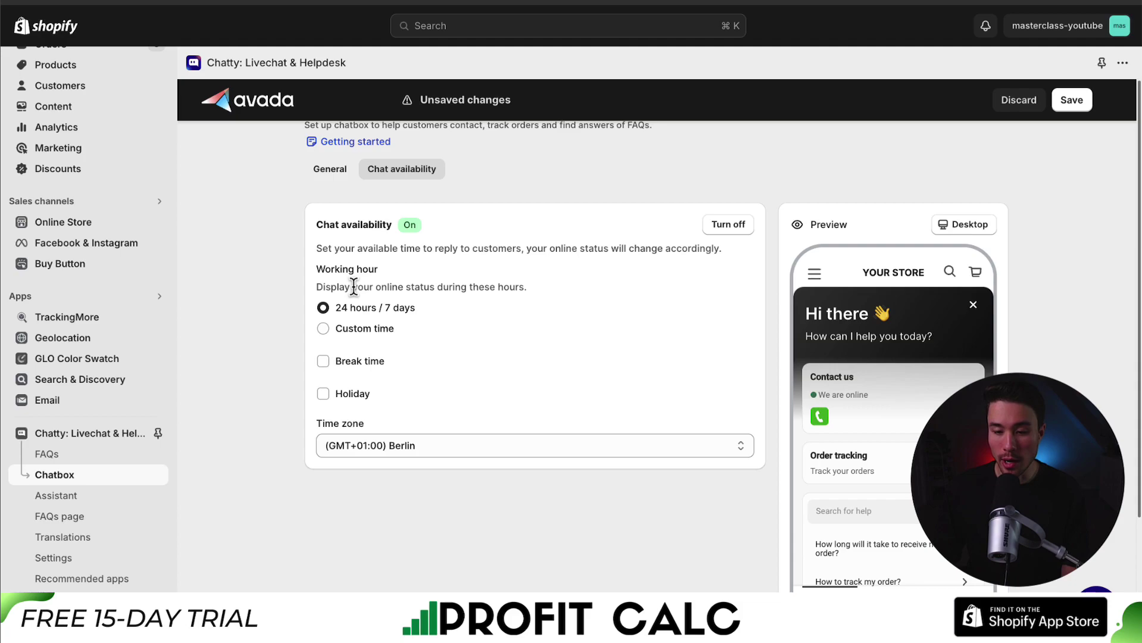
{"action": "left_click_drag", "start_coordinate": [339, 286], "coordinate": [533, 292]}
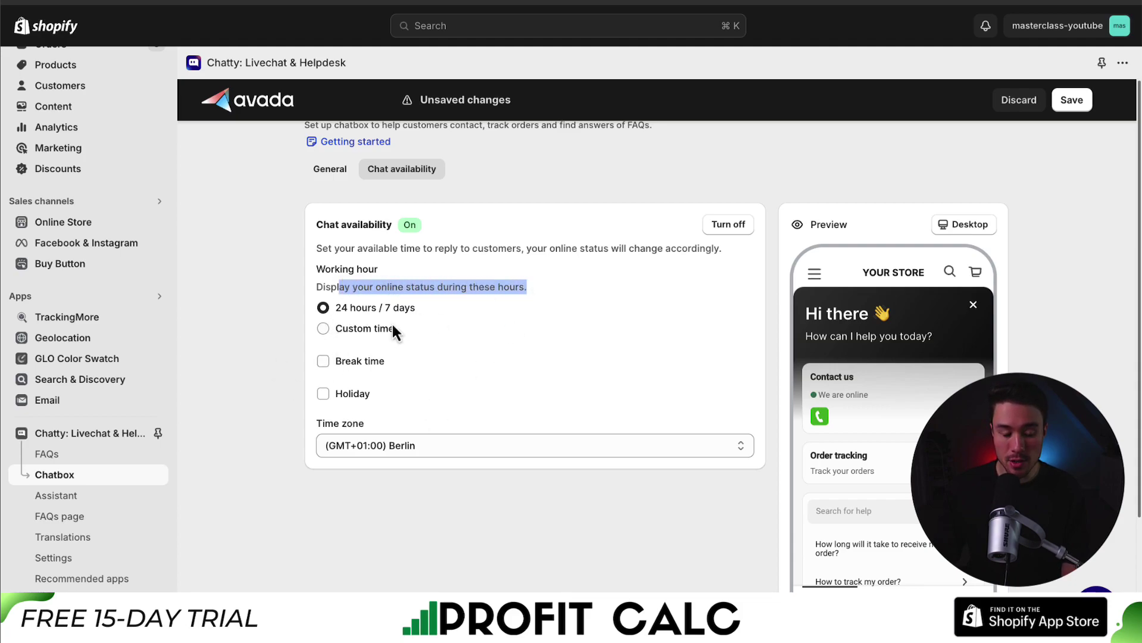
{"action": "left_click", "coordinate": [357, 331]}
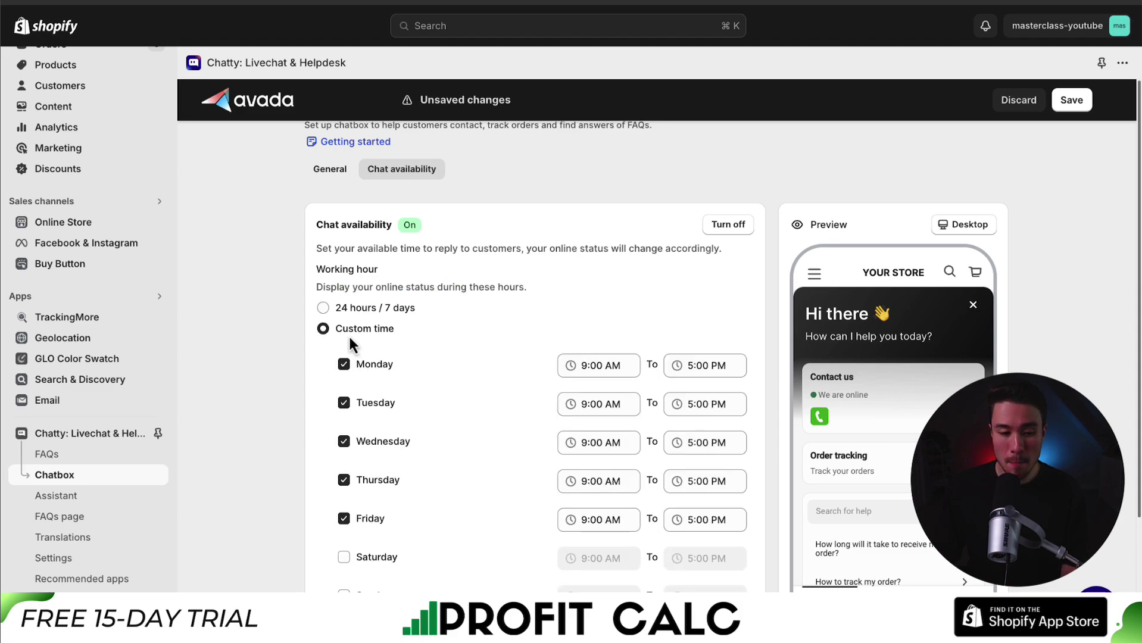
{"action": "scroll", "coordinate": [333, 309], "scroll_direction": "down", "scroll_amount": 2}
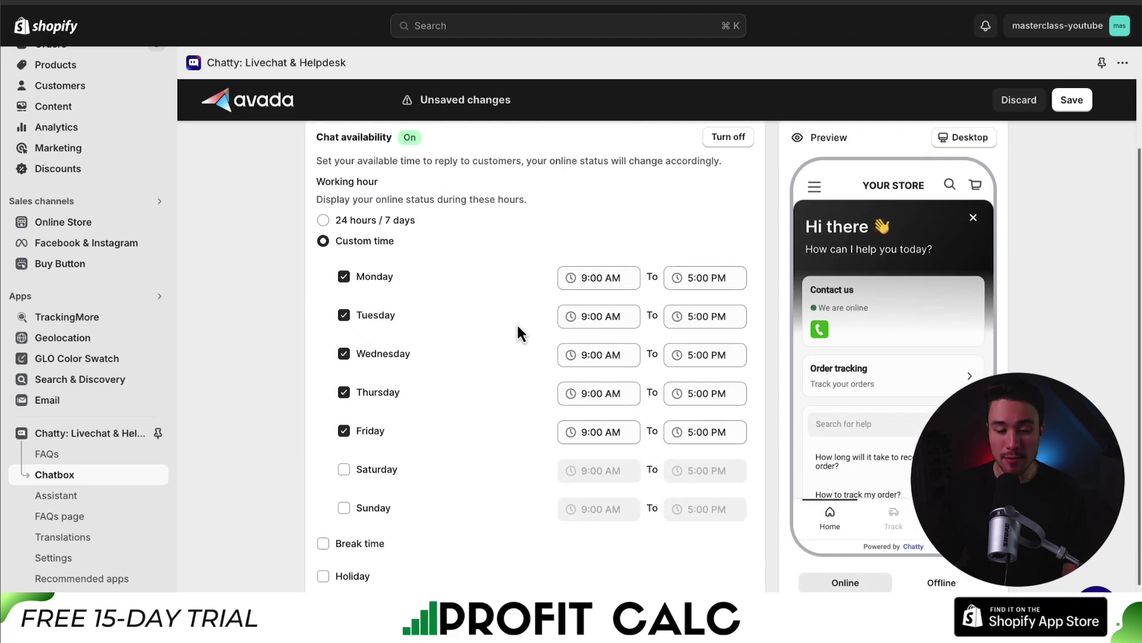
{"action": "scroll", "coordinate": [517, 326], "scroll_direction": "down", "scroll_amount": 2}
{"action": "scroll", "coordinate": [562, 304], "scroll_direction": "up", "scroll_amount": 4}
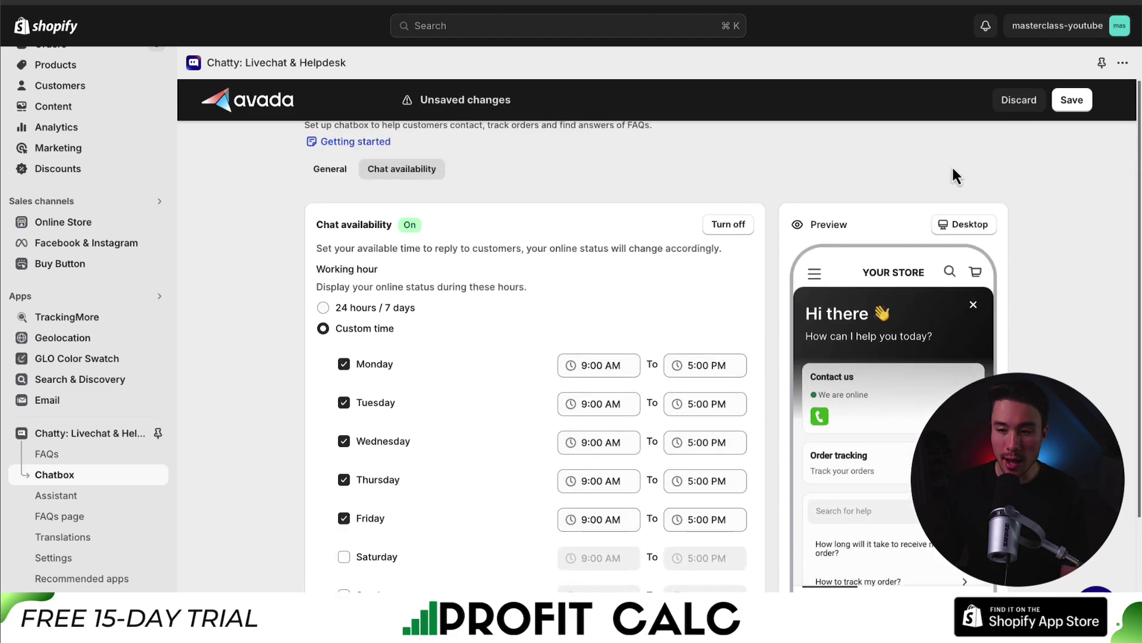
{"action": "left_click", "coordinate": [1065, 103]}
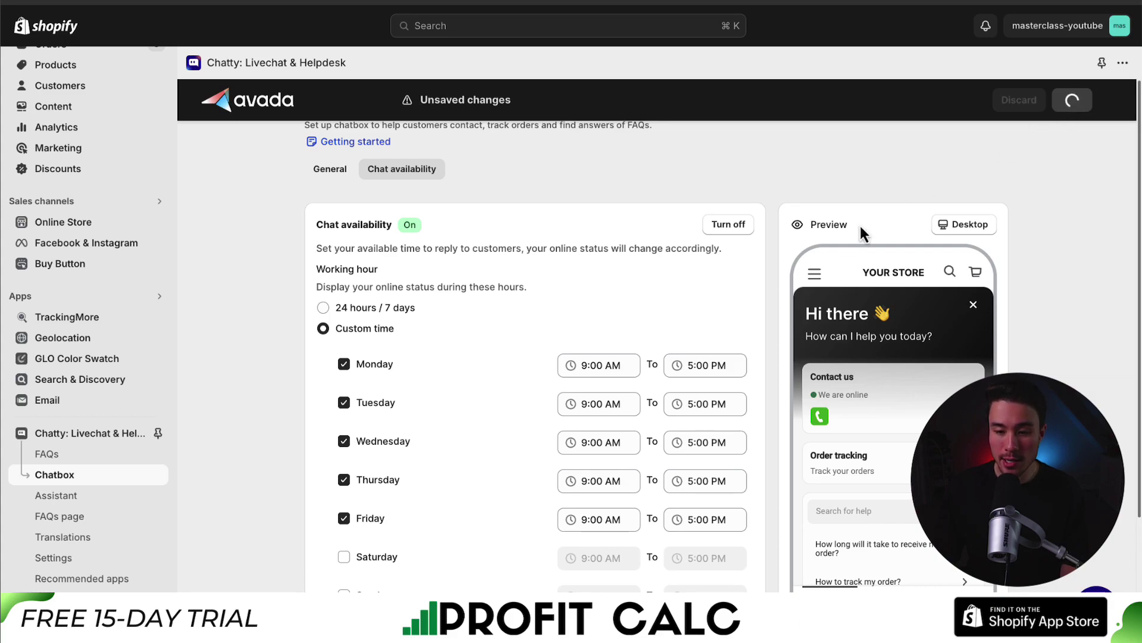
{"action": "left_click", "coordinate": [334, 133]}
{"action": "scroll", "coordinate": [315, 228], "scroll_direction": "down", "scroll_amount": 10}
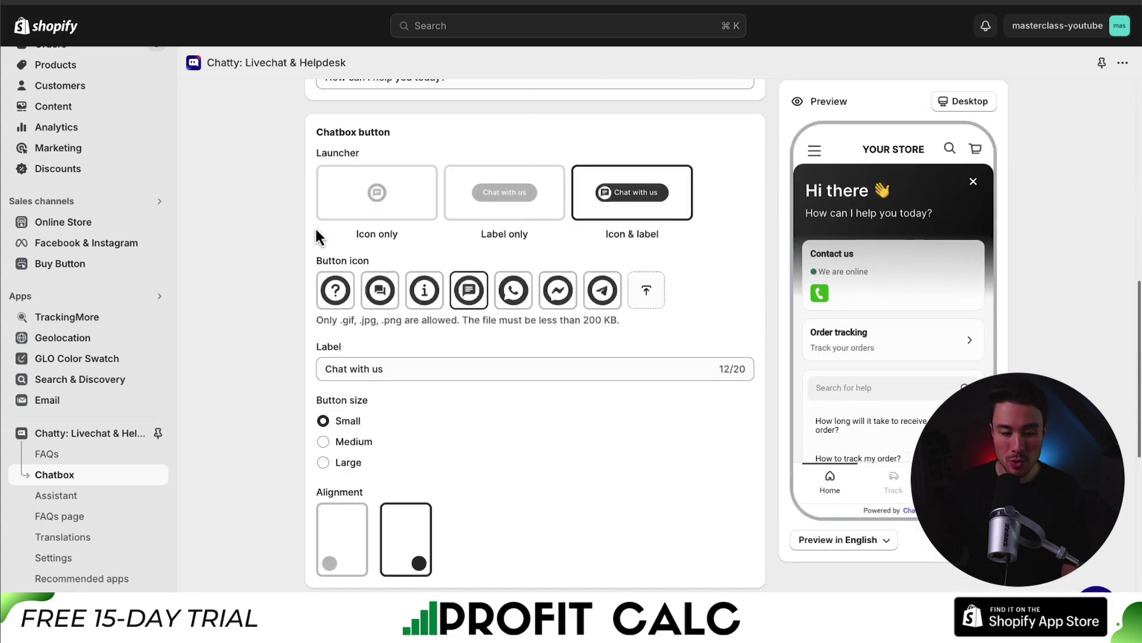
Step: Set the Email contact in the Contact us block to Active
{"action": "scroll", "coordinate": [316, 228], "scroll_direction": "down", "scroll_amount": 8}
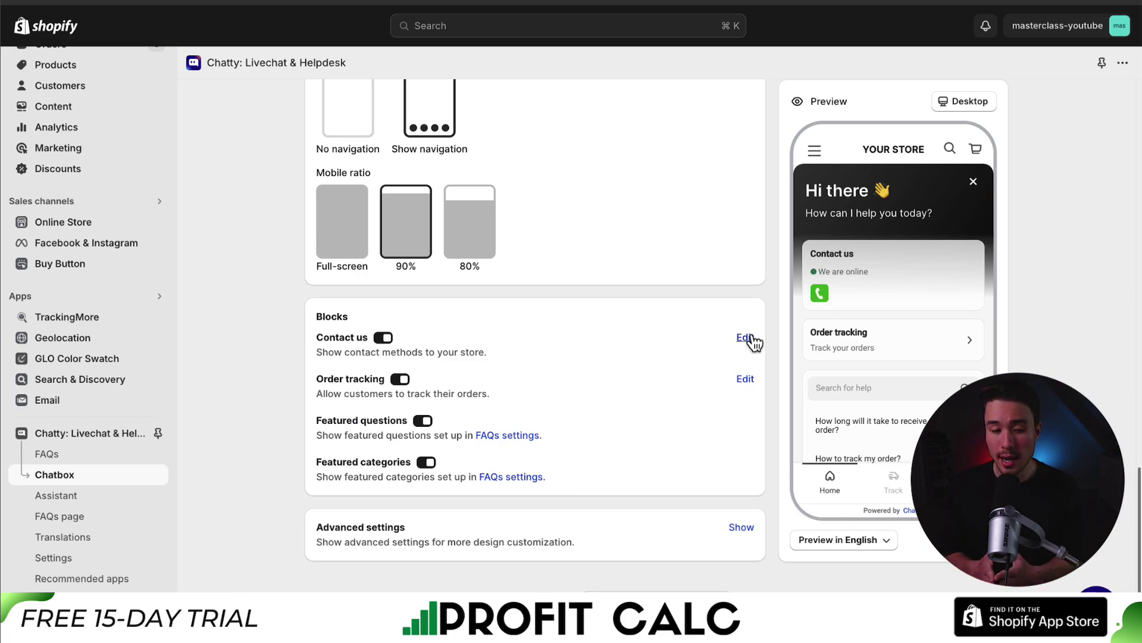
{"action": "left_click", "coordinate": [741, 337]}
{"action": "scroll", "coordinate": [492, 371], "scroll_direction": "down", "scroll_amount": 4}
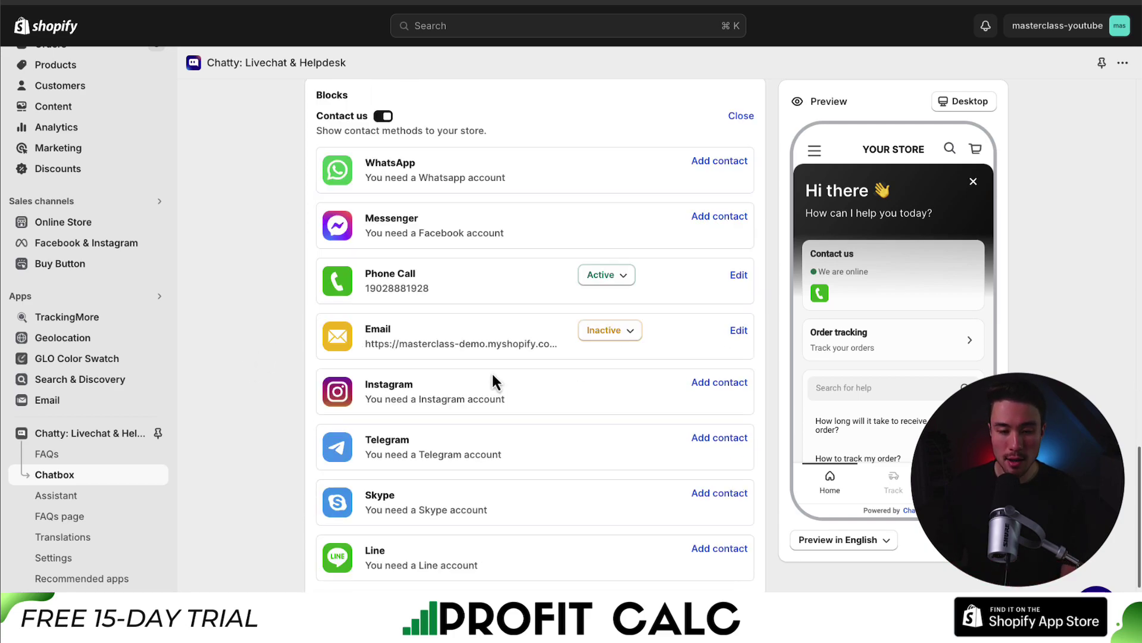
{"action": "left_click_drag", "start_coordinate": [383, 275], "coordinate": [425, 280]}
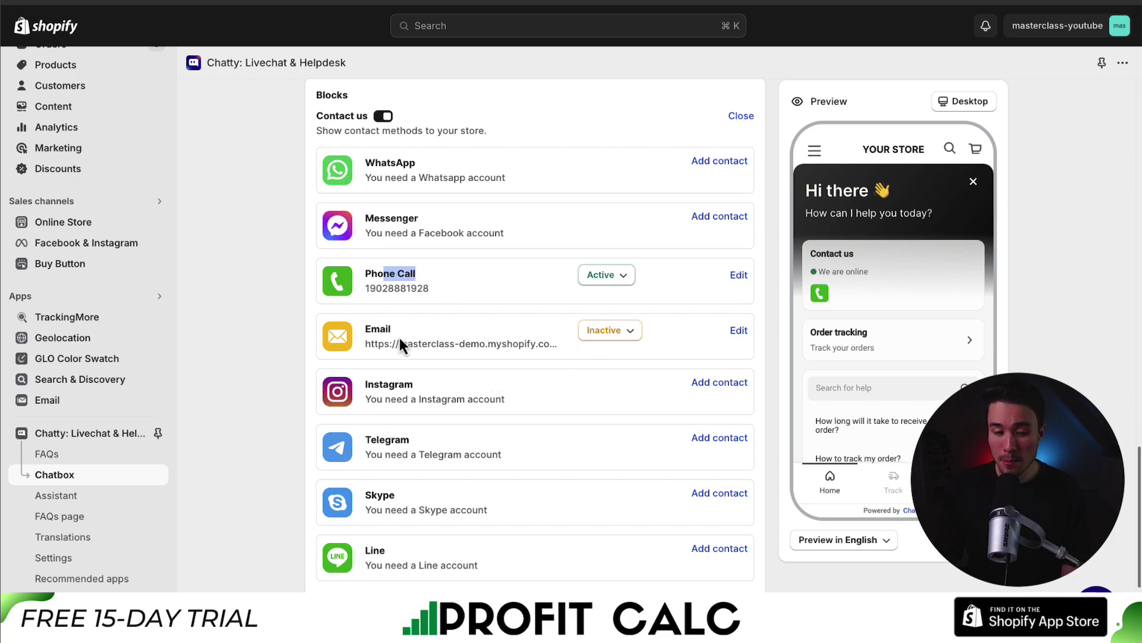
{"action": "left_click", "coordinate": [631, 350]}
{"action": "left_click", "coordinate": [604, 360]}
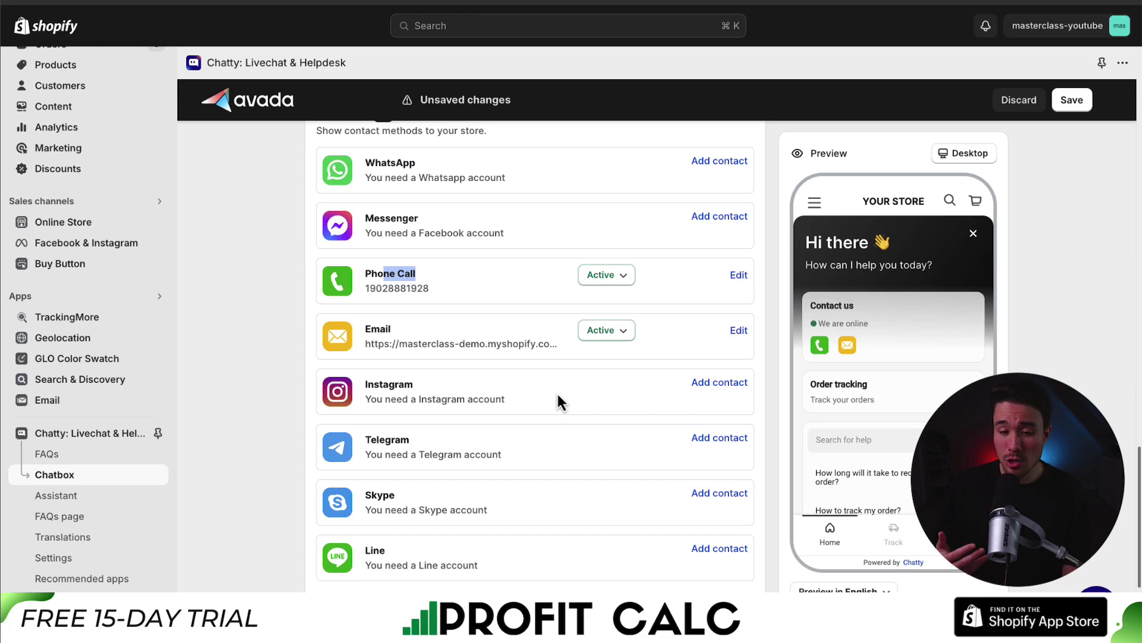
{"action": "scroll", "coordinate": [558, 398], "scroll_direction": "down", "scroll_amount": 2}
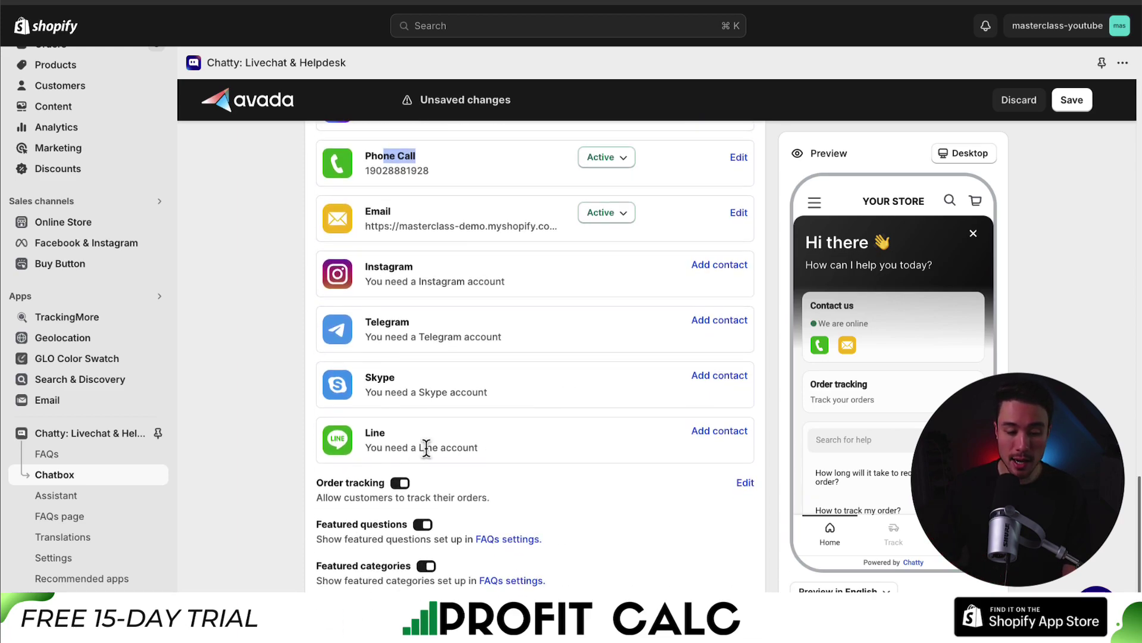
{"action": "left_click", "coordinate": [590, 364]}
Step: Replace the Email contact's address with a test email address and save the chatbox
{"action": "left_click", "coordinate": [1071, 99]}
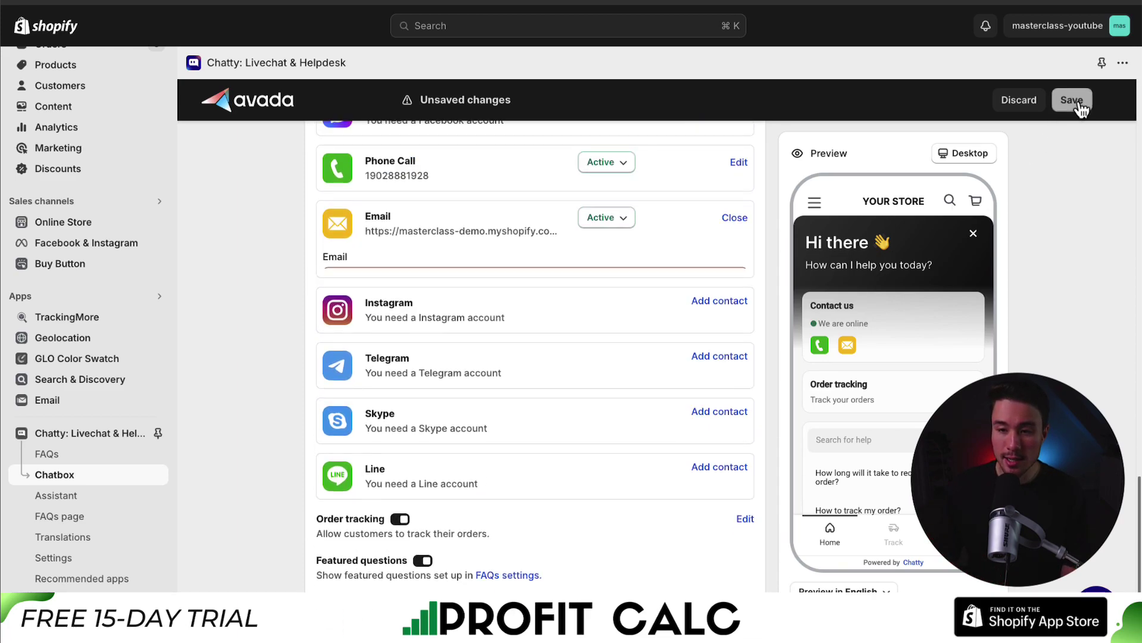
{"action": "triple_click", "coordinate": [357, 278]}
{"action": "type", "text": "test@gmail.com"}
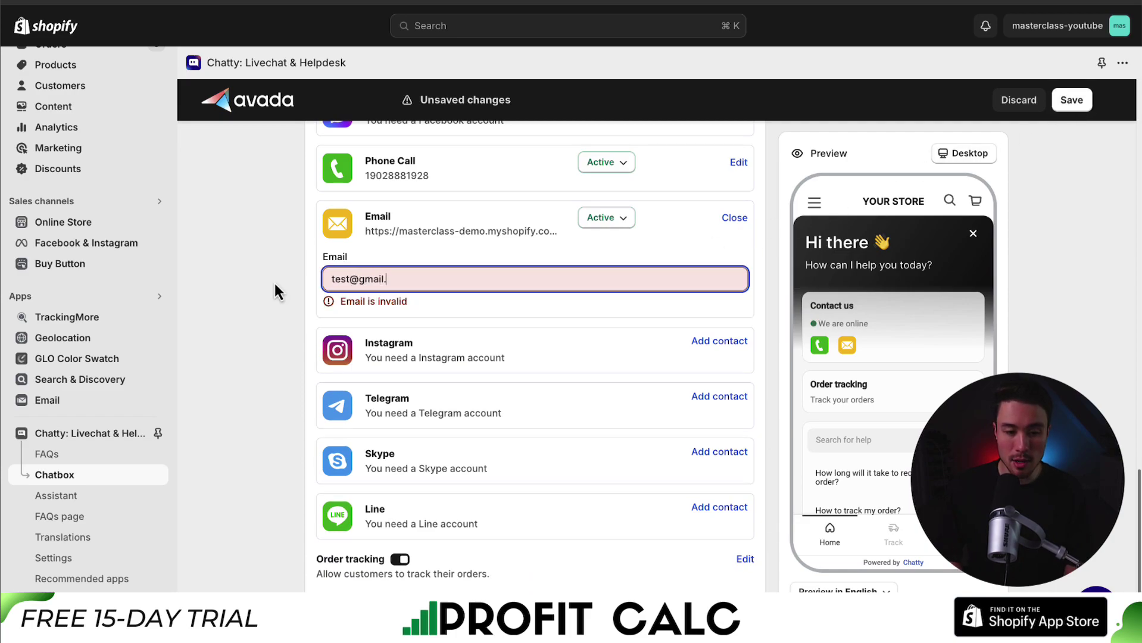
{"action": "left_click", "coordinate": [1071, 99]}
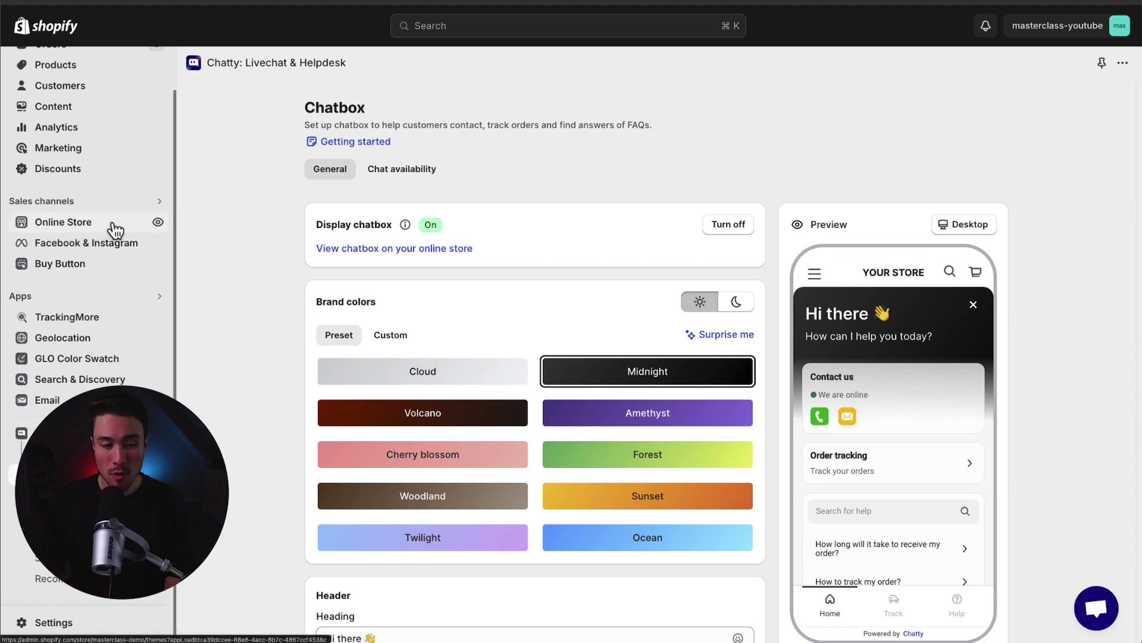
Step: Open the live storefront and its Chatty widget to check the phone and email contact options
{"action": "left_click", "coordinate": [159, 222]}
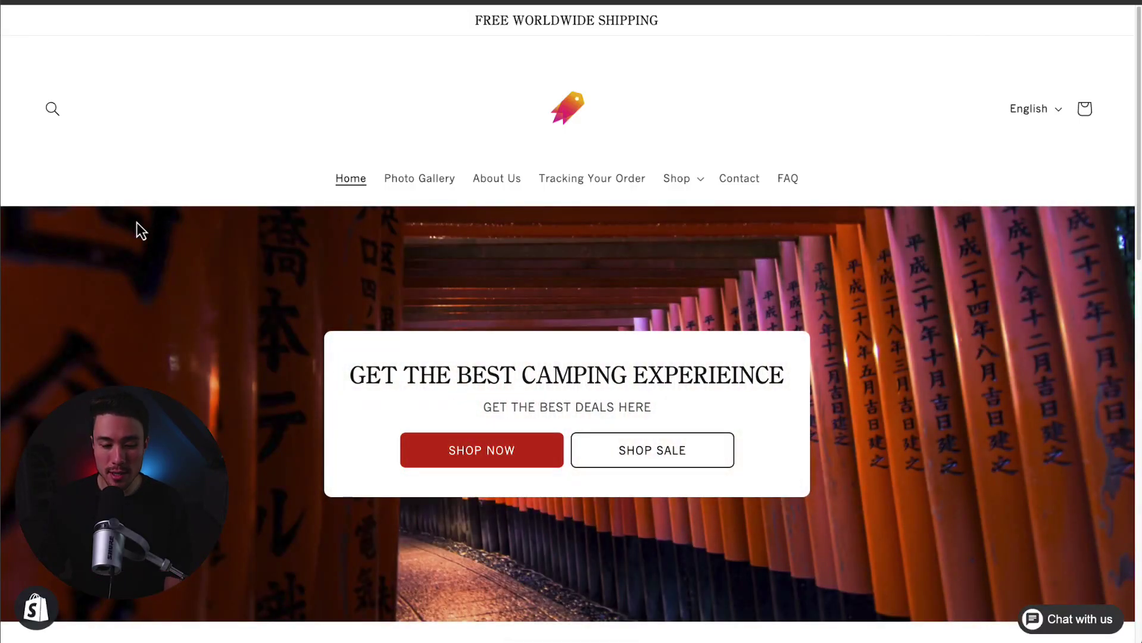
{"action": "left_click", "coordinate": [1052, 609]}
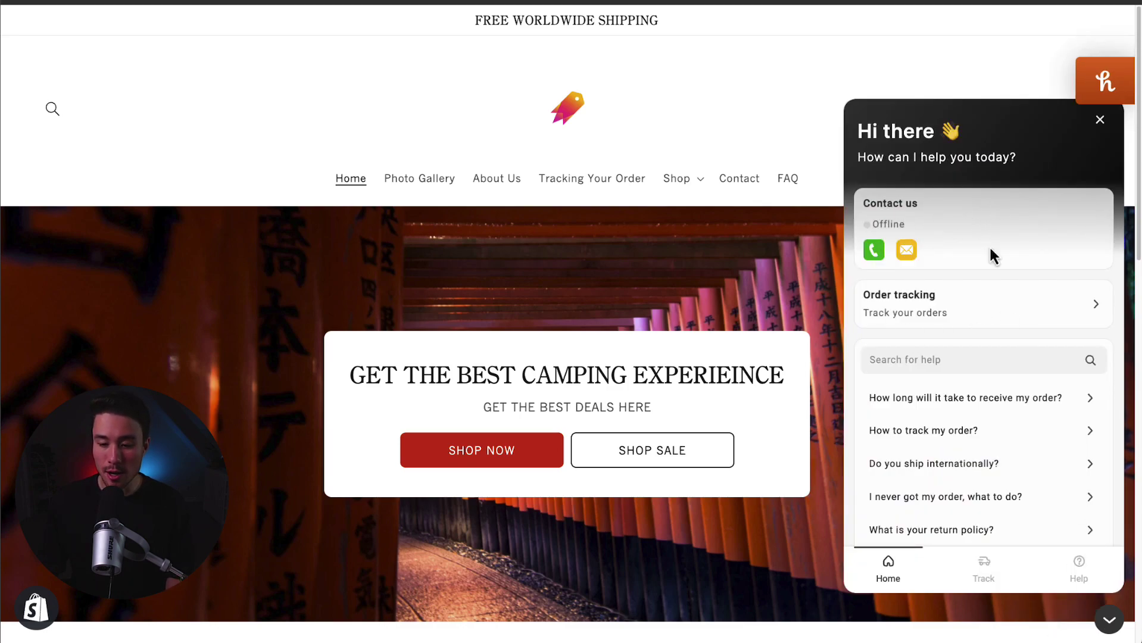
{"action": "scroll", "coordinate": [933, 428], "scroll_direction": "down", "scroll_amount": 4}
{"action": "scroll", "coordinate": [929, 417], "scroll_direction": "up", "scroll_amount": 4}
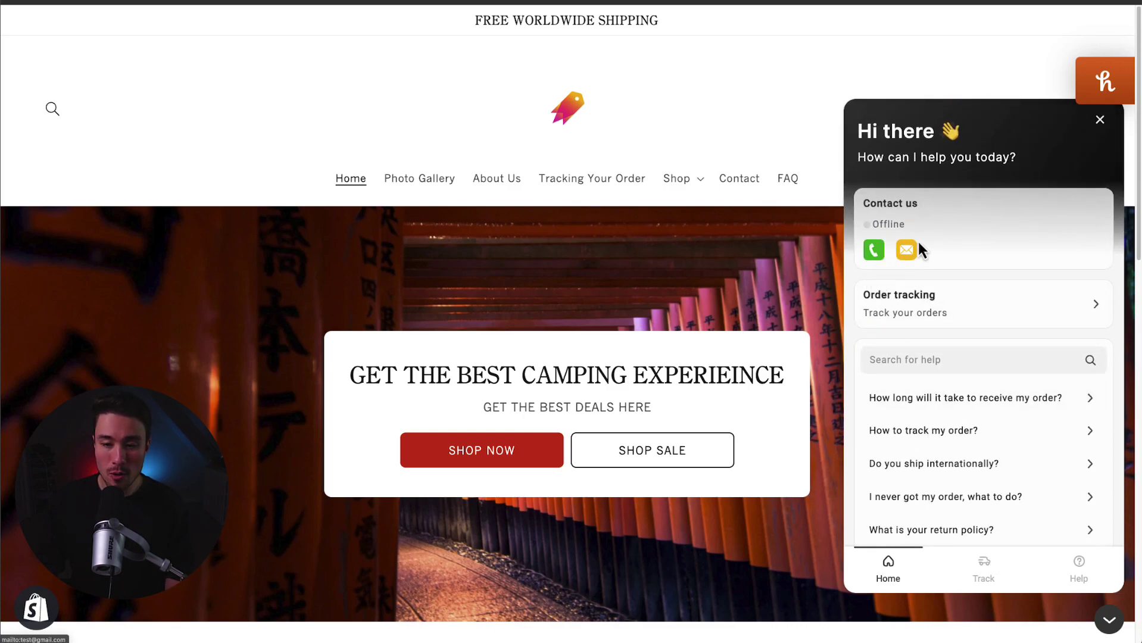
{"action": "scroll", "coordinate": [943, 432], "scroll_direction": "down", "scroll_amount": 4}
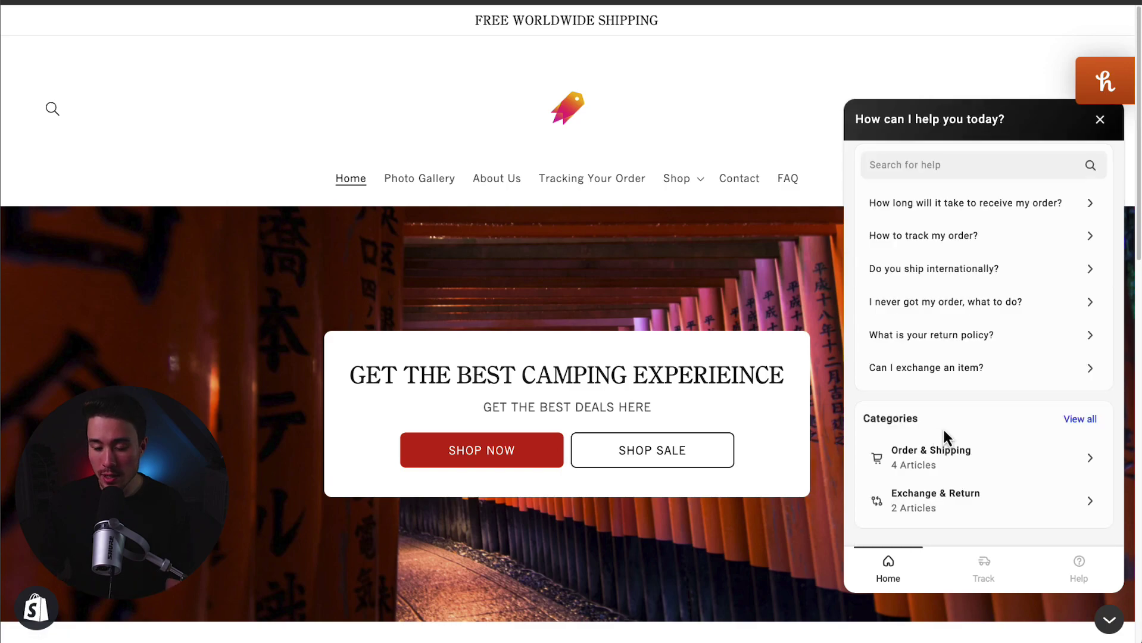
{"action": "scroll", "coordinate": [946, 424], "scroll_direction": "up", "scroll_amount": 4}
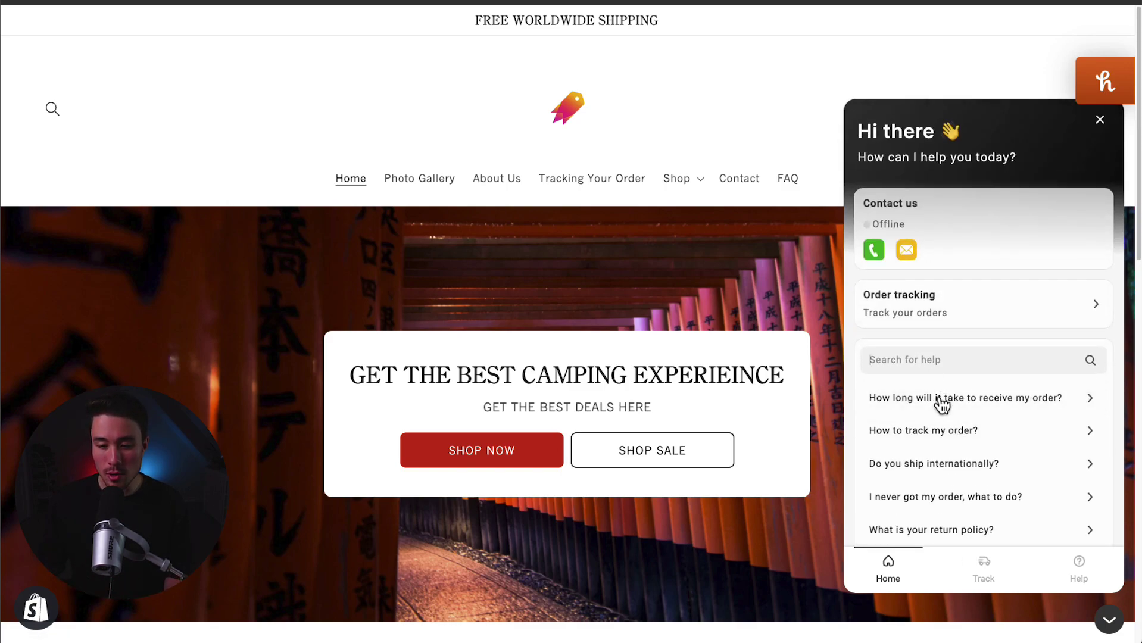
Step: Check the delivery-time FAQ answer, the order-tracking form and the help categories, then close the widget
{"action": "left_click", "coordinate": [942, 403]}
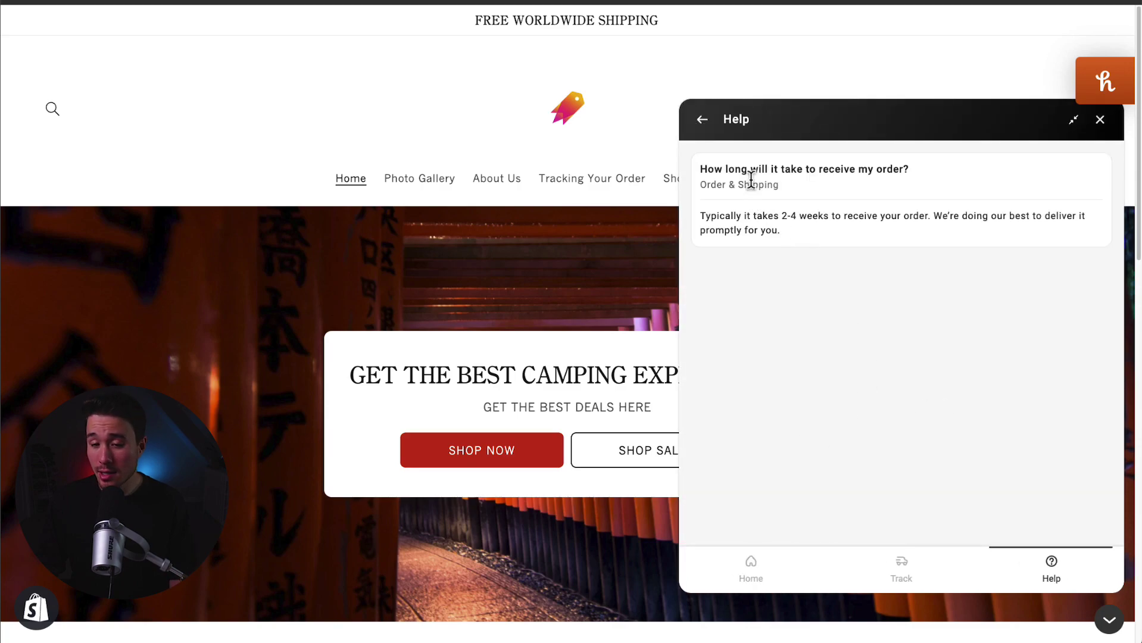
{"action": "left_click", "coordinate": [710, 131]}
{"action": "left_click", "coordinate": [988, 569]}
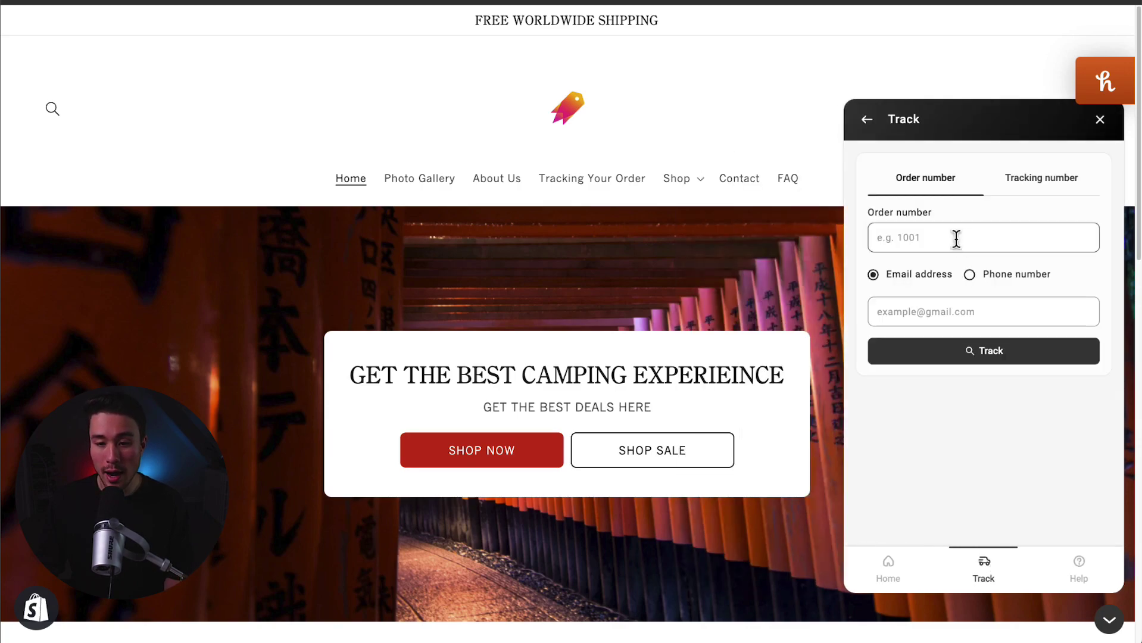
{"action": "left_click", "coordinate": [1072, 569]}
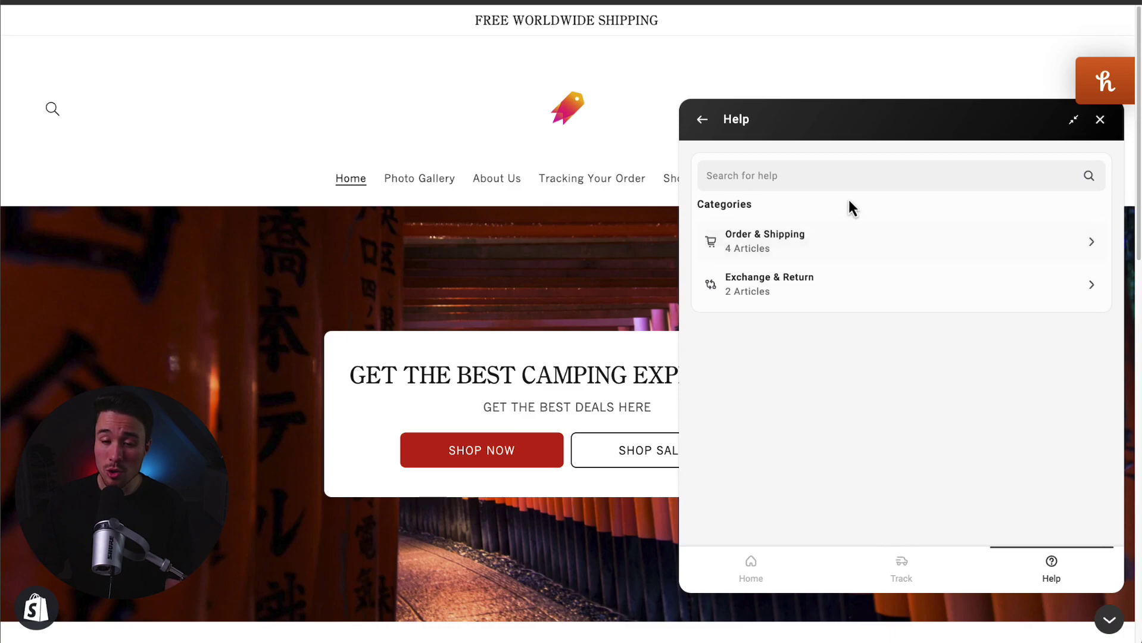
{"action": "key", "text": "Escape"}
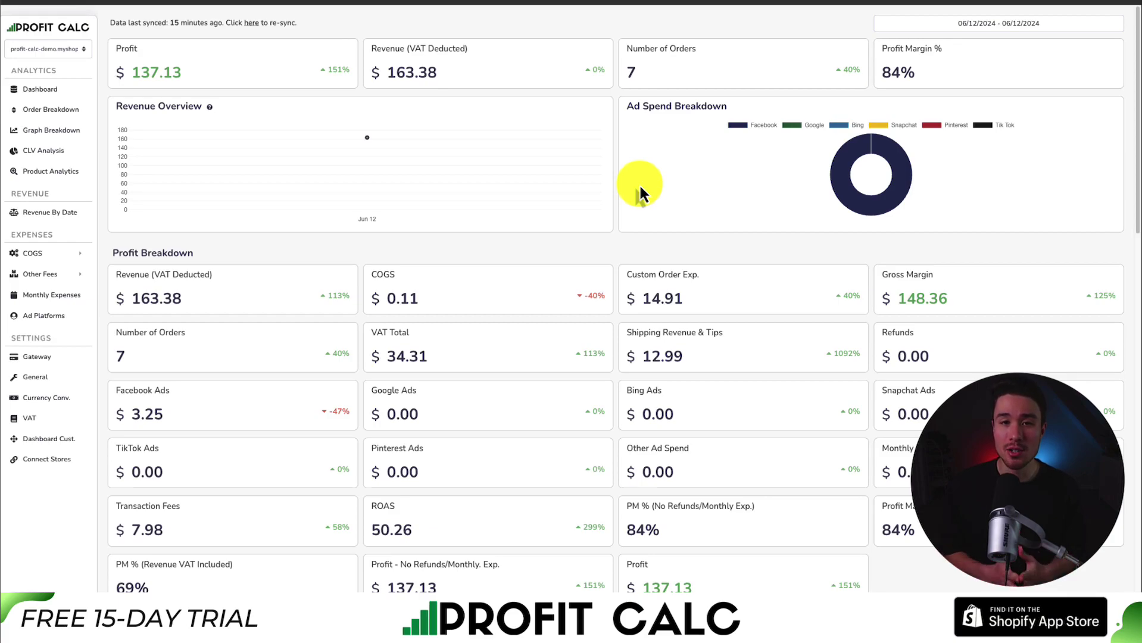
Step: Switch the dashboard to the 05/14/2024–06/12/2024 range and review the Profit Breakdown and Other Averages cards
{"action": "left_click", "coordinate": [1048, 23]}
{"action": "left_click", "coordinate": [1062, 82]}
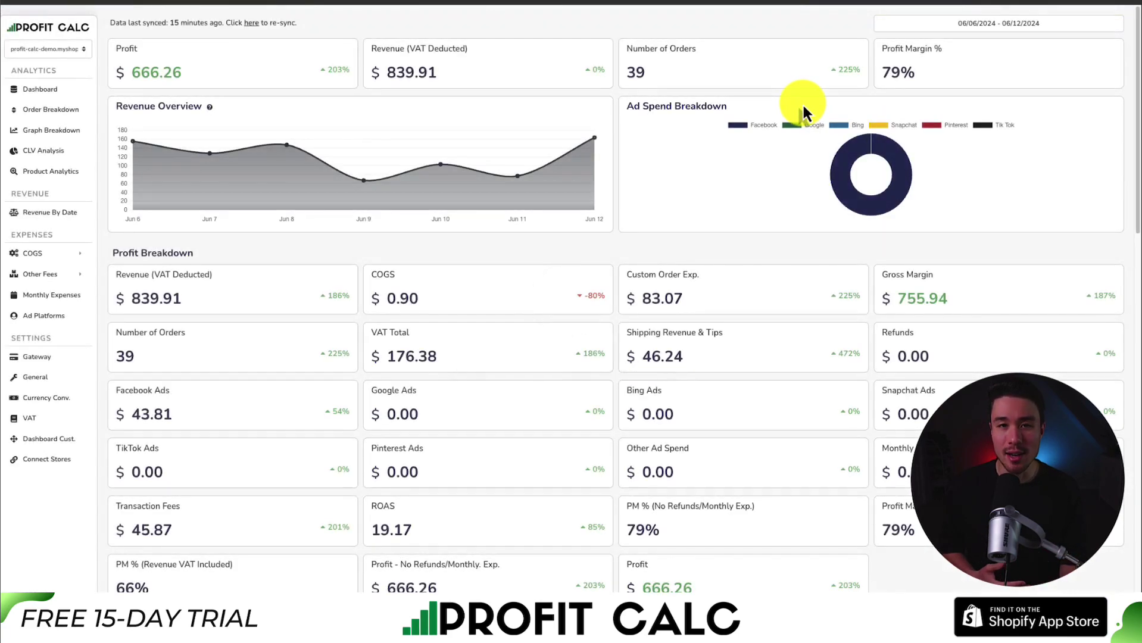
{"action": "scroll", "coordinate": [875, 238], "scroll_direction": "down", "scroll_amount": 2}
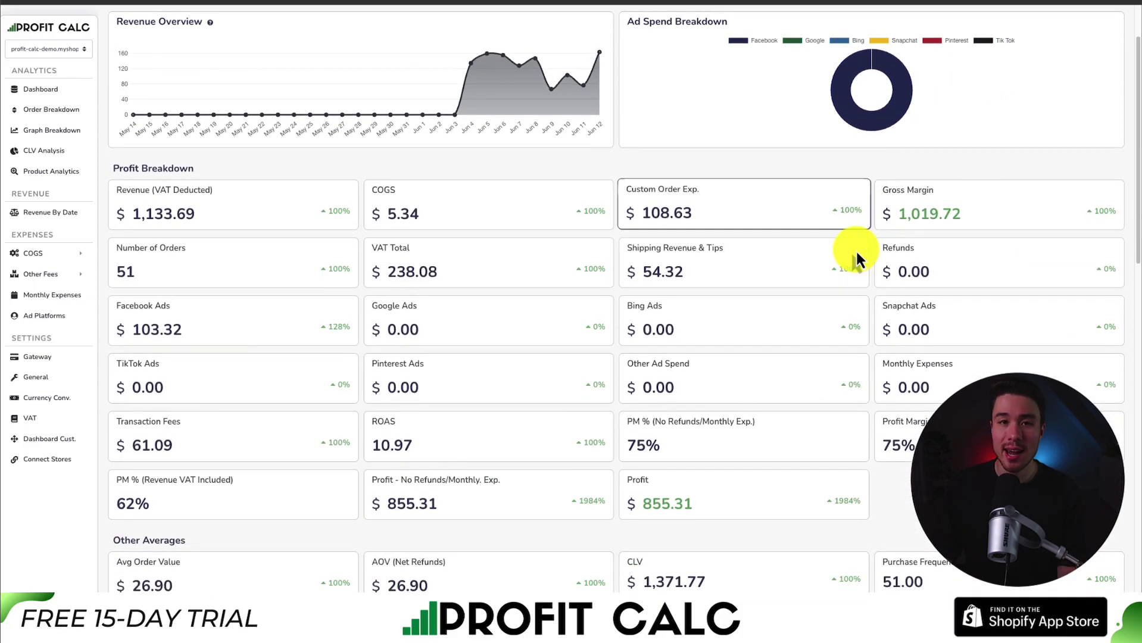
{"action": "scroll", "coordinate": [857, 255], "scroll_direction": "down", "scroll_amount": 2}
{"action": "scroll", "coordinate": [857, 255], "scroll_direction": "down", "scroll_amount": 1}
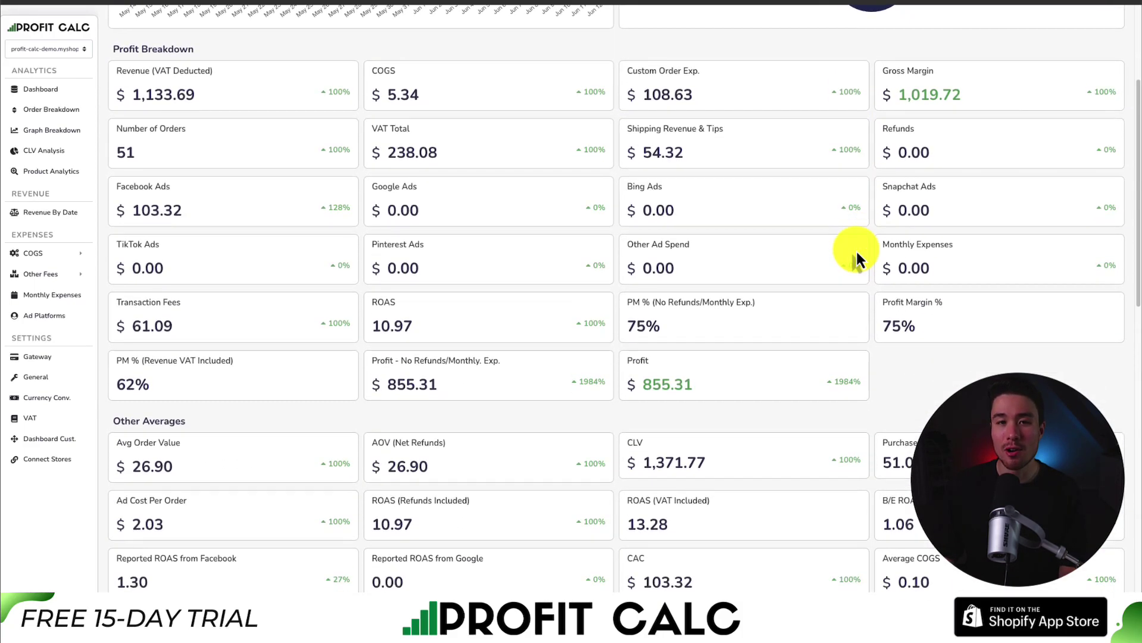
{"action": "scroll", "coordinate": [1116, 78], "scroll_direction": "down", "scroll_amount": 1}
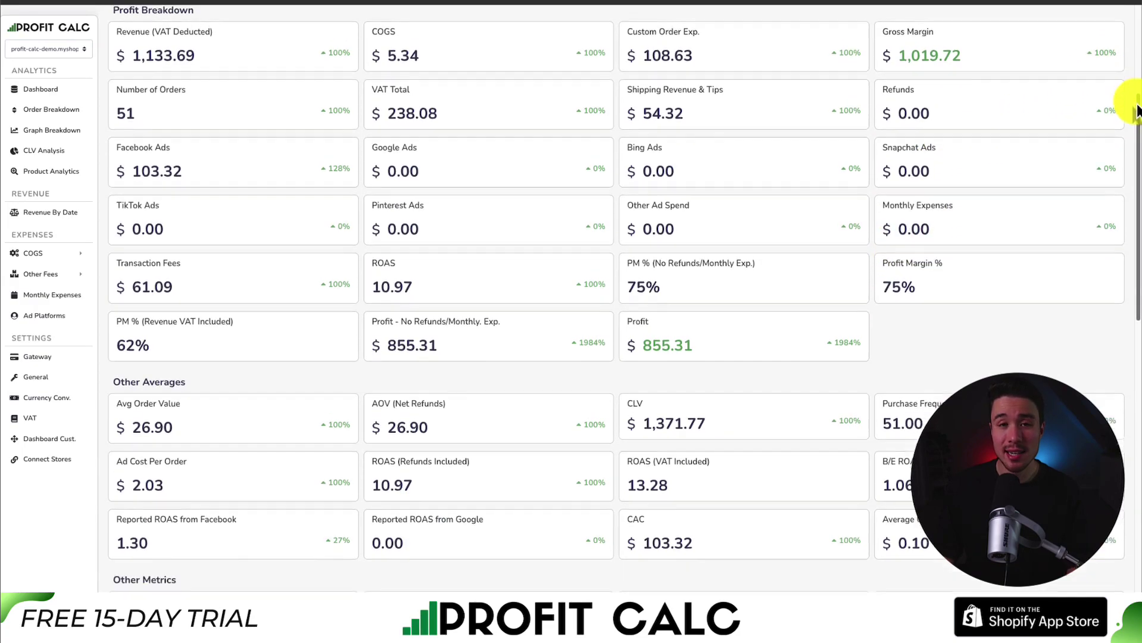
{"action": "scroll", "coordinate": [1121, 148], "scroll_direction": "down", "scroll_amount": 5}
{"action": "left_click_drag", "start_coordinate": [1134, 182], "coordinate": [1111, 2]}
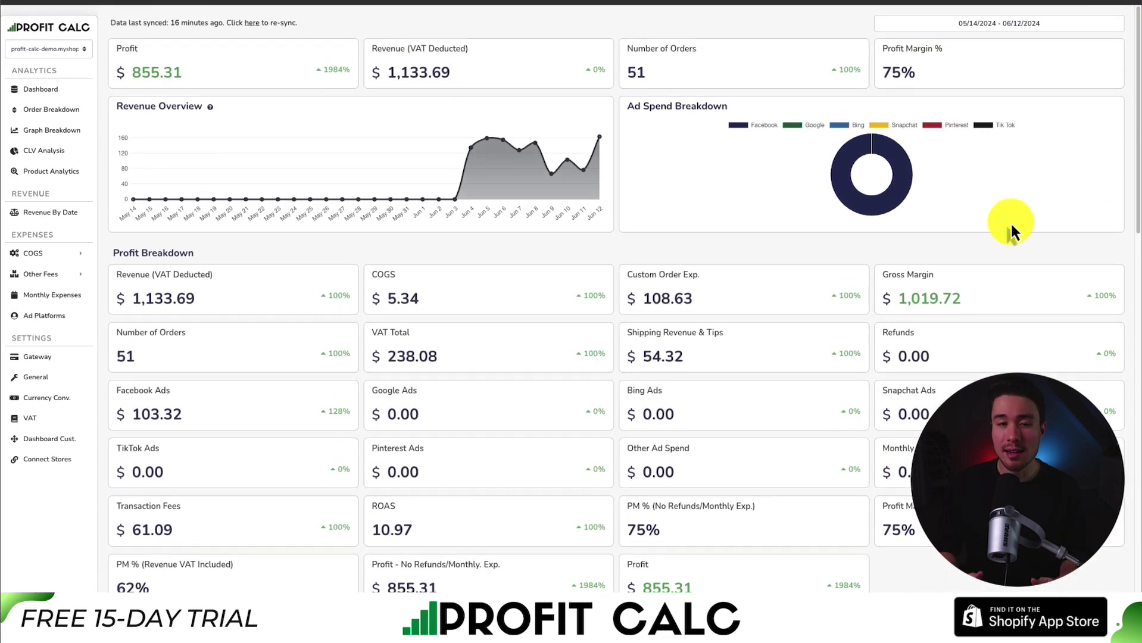